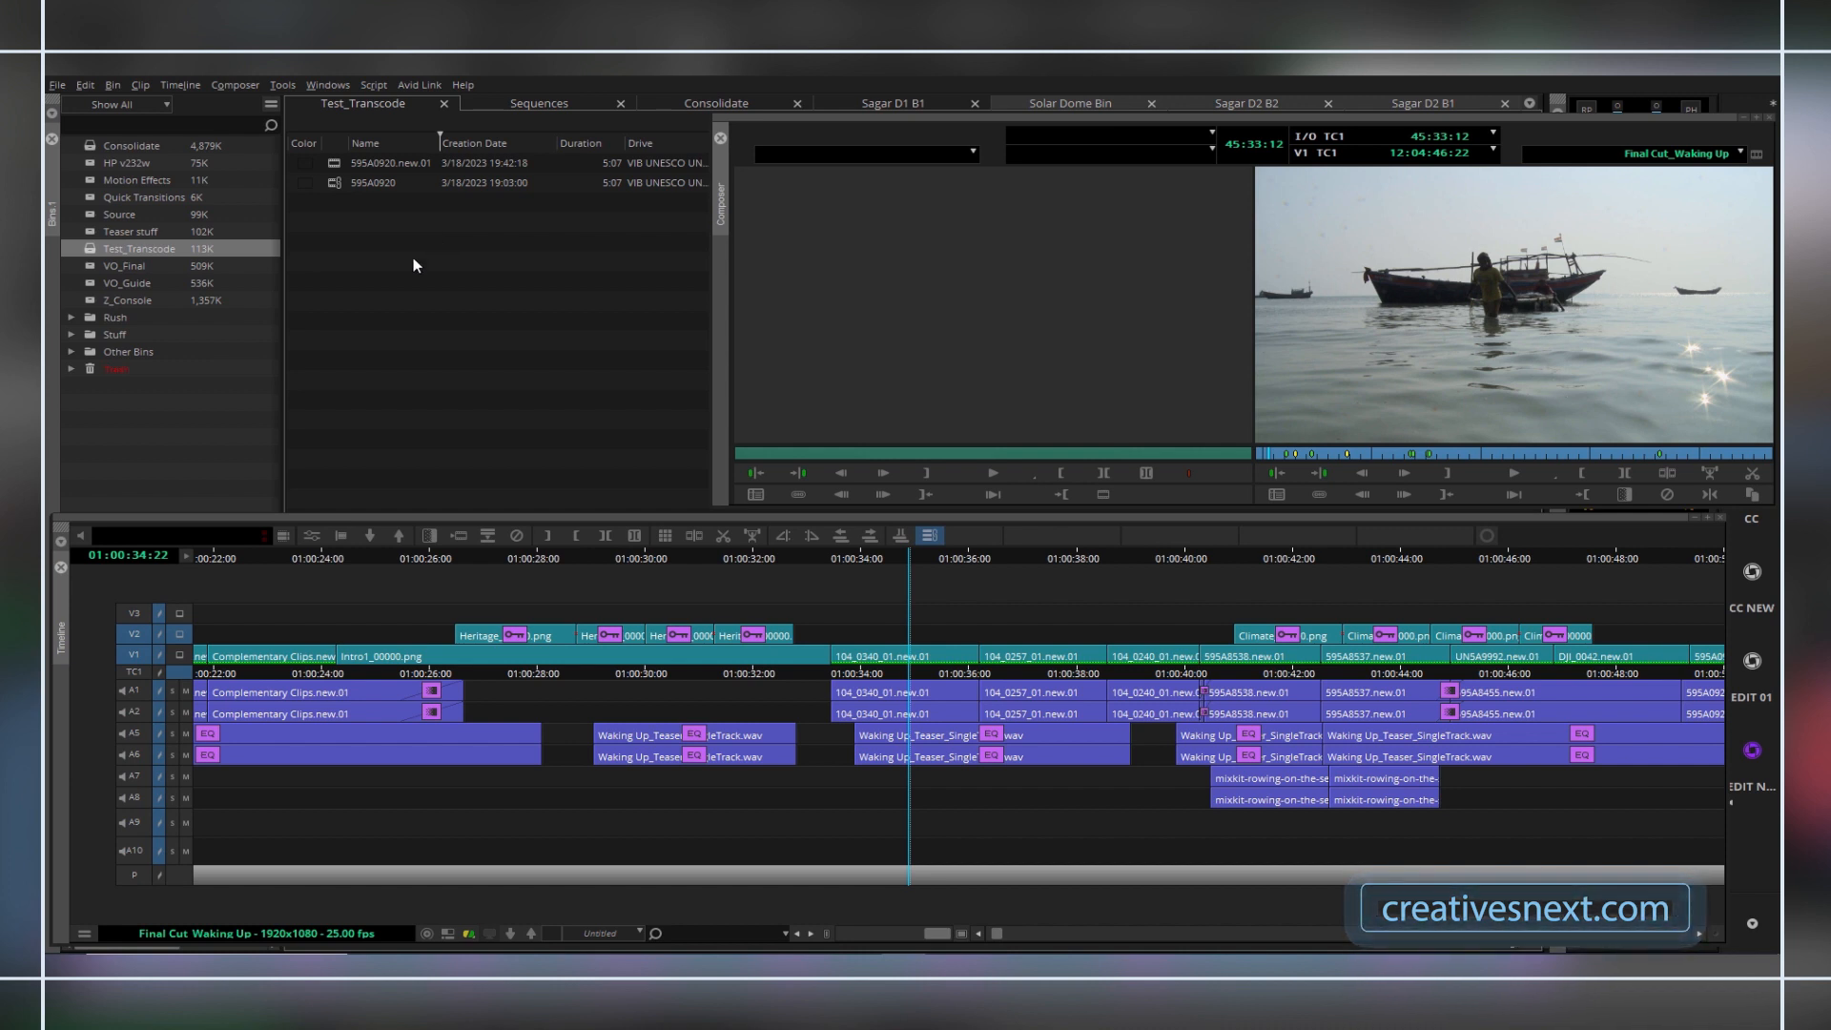
# Open the Sequences bin from the Stuff folder and collapse the folder again.
pyautogui.click(72, 335)
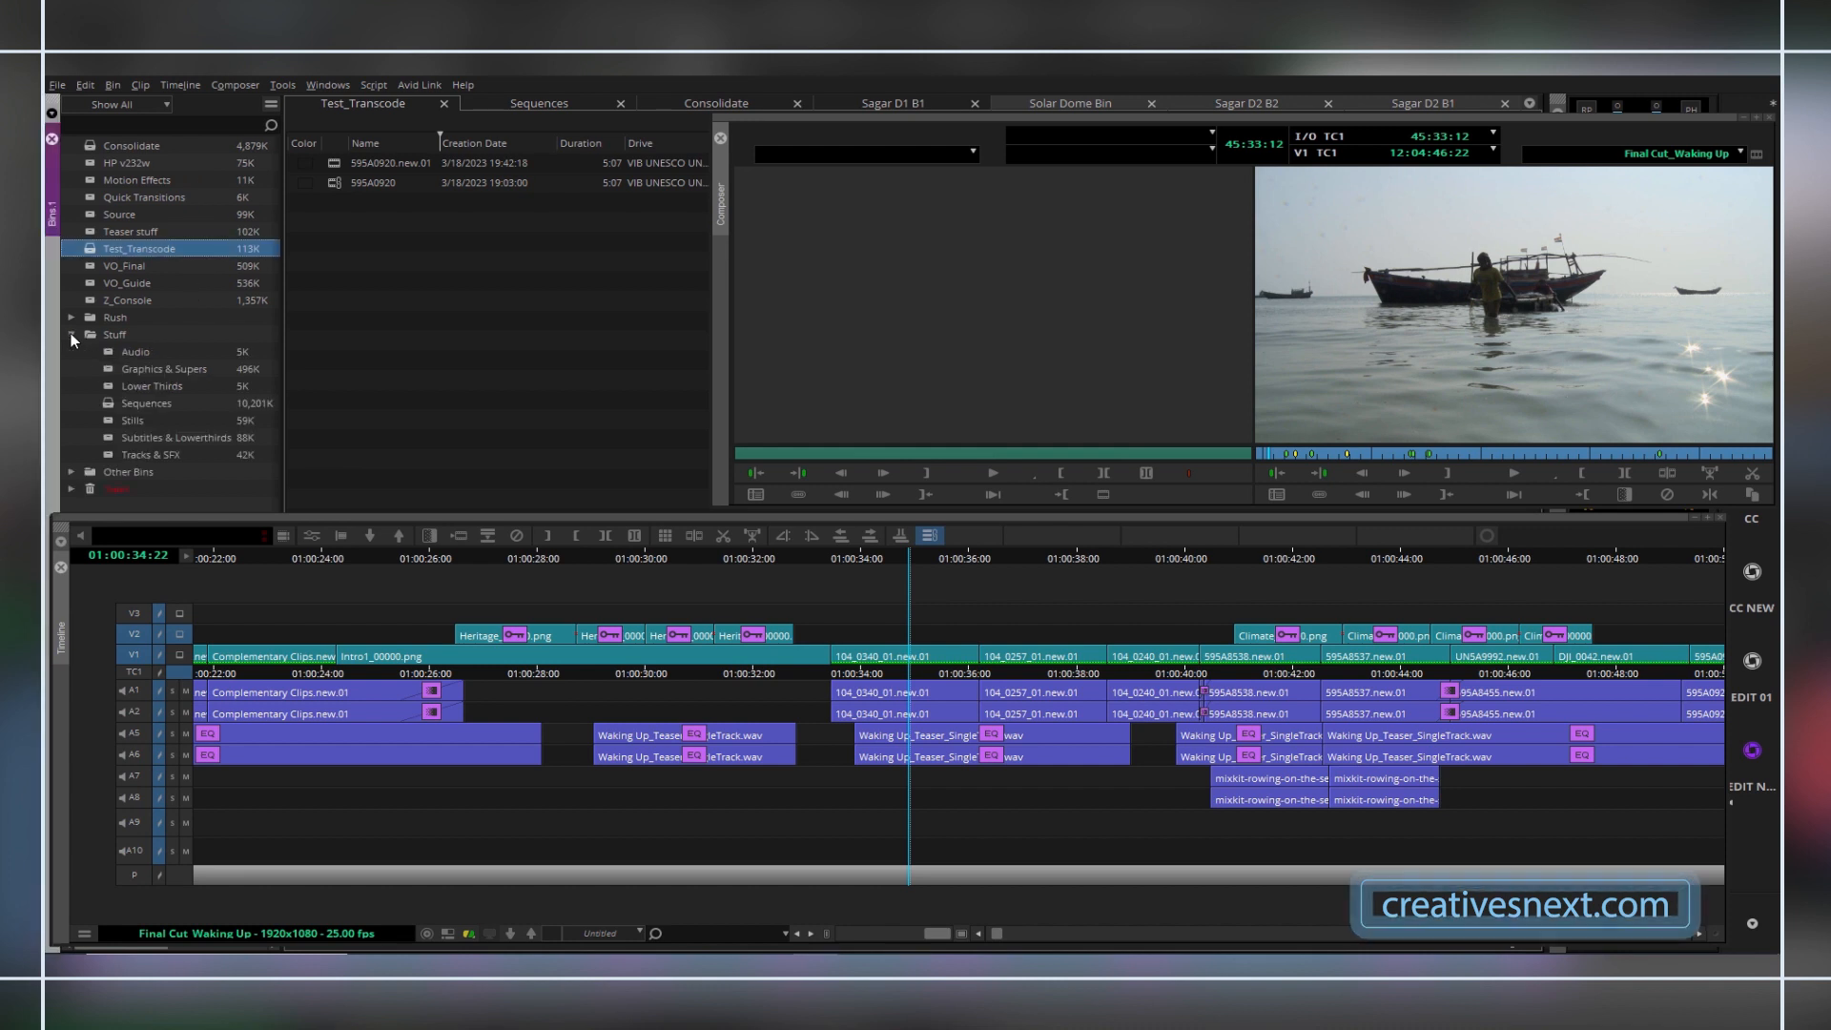
pyautogui.doubleClick(111, 408)
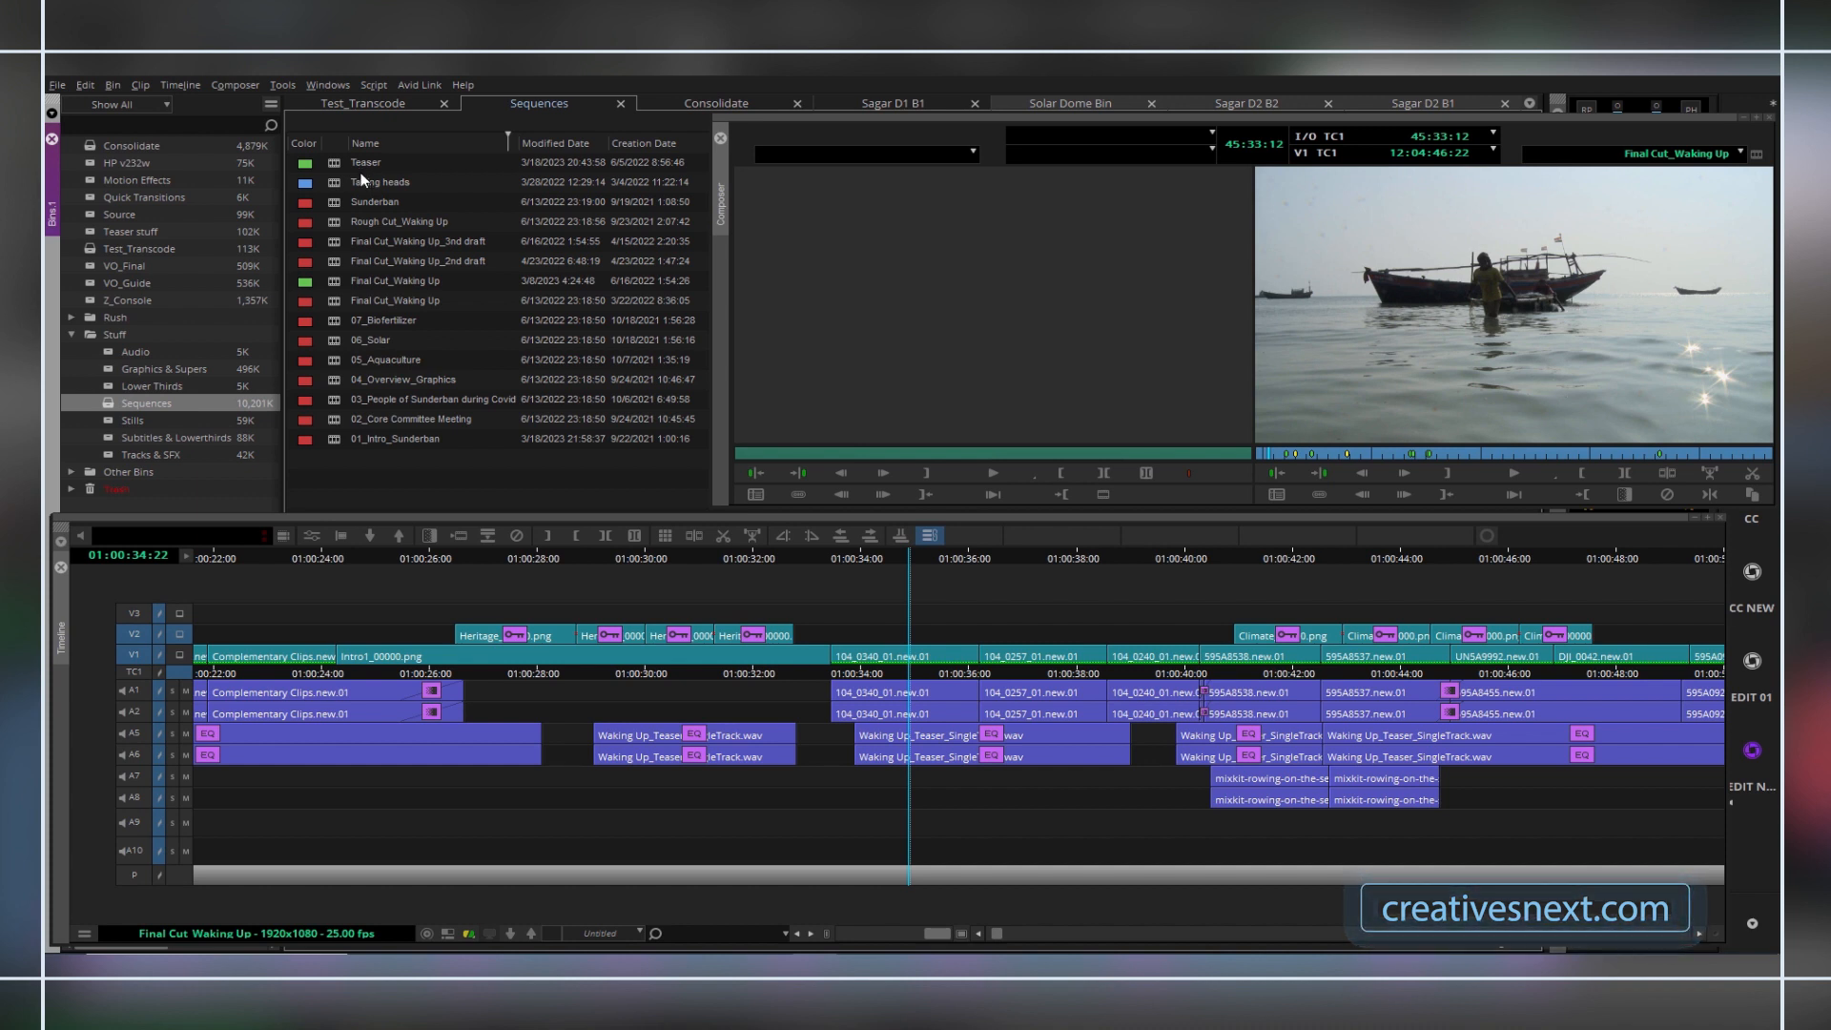
pyautogui.click(73, 335)
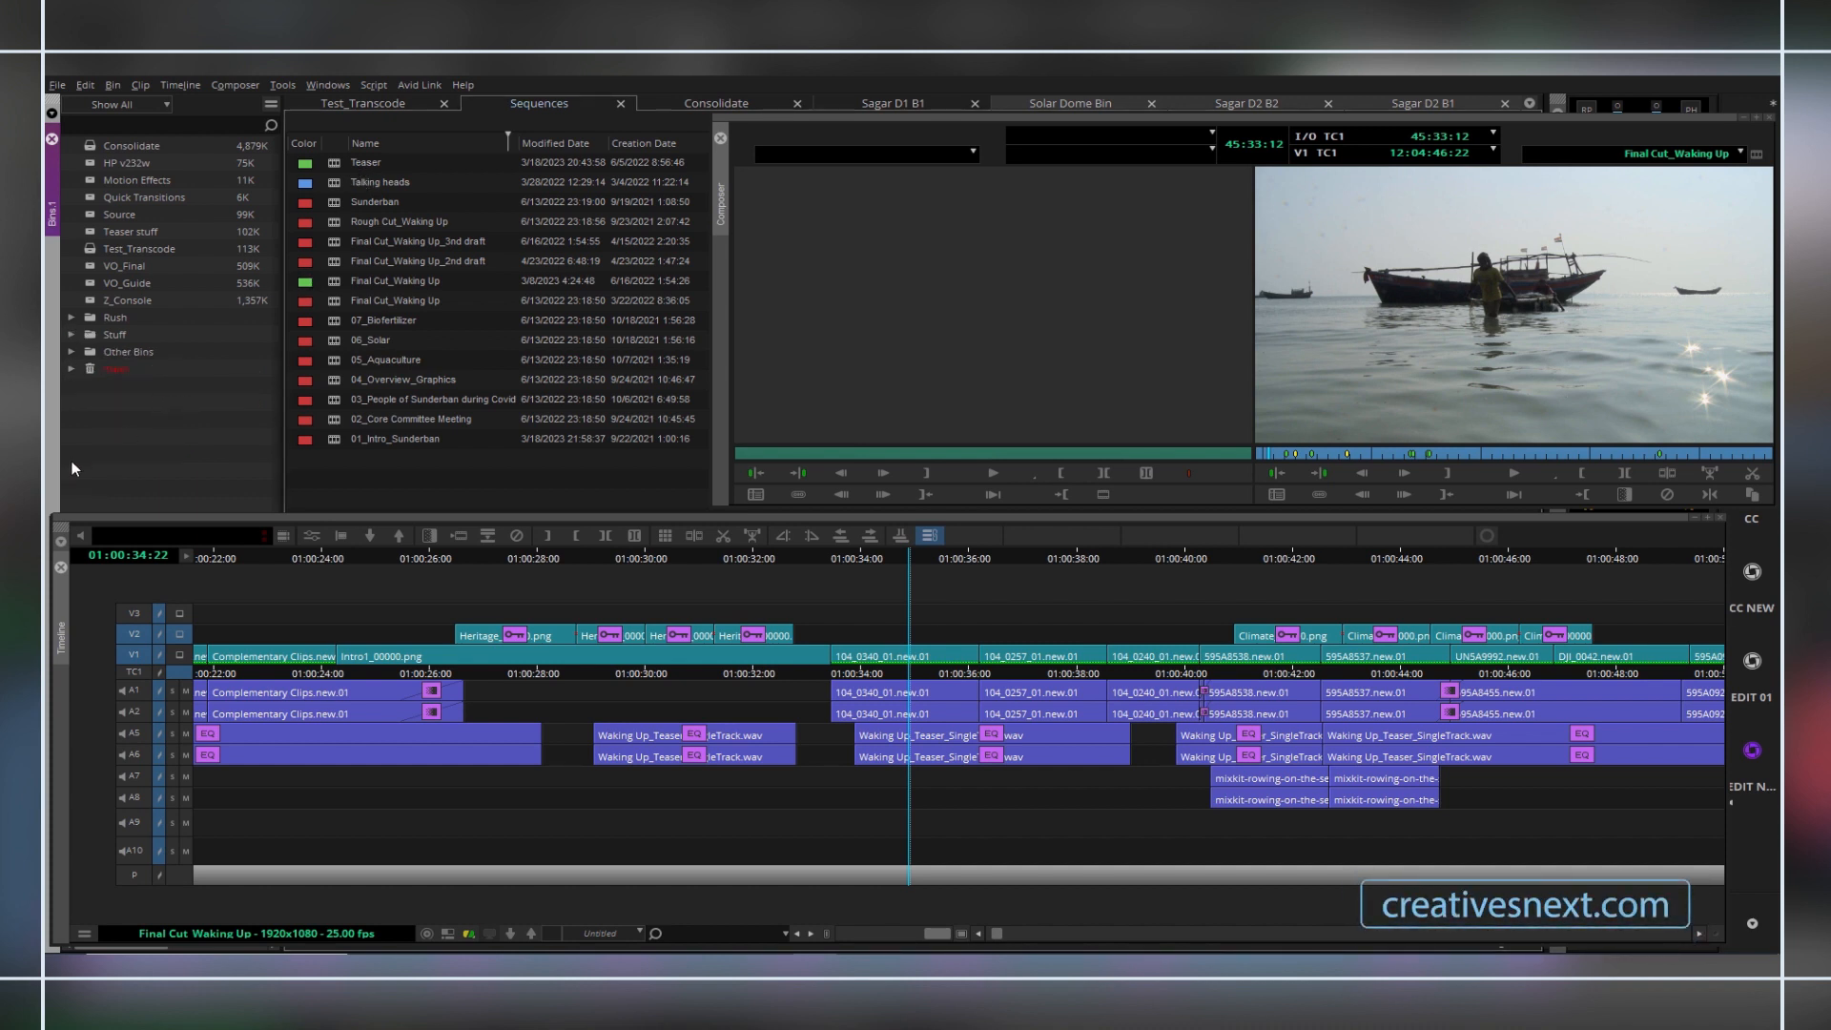
# Create a new bin in the project and name it Consolidate_Teaser.
pyautogui.rightClick(135, 417)
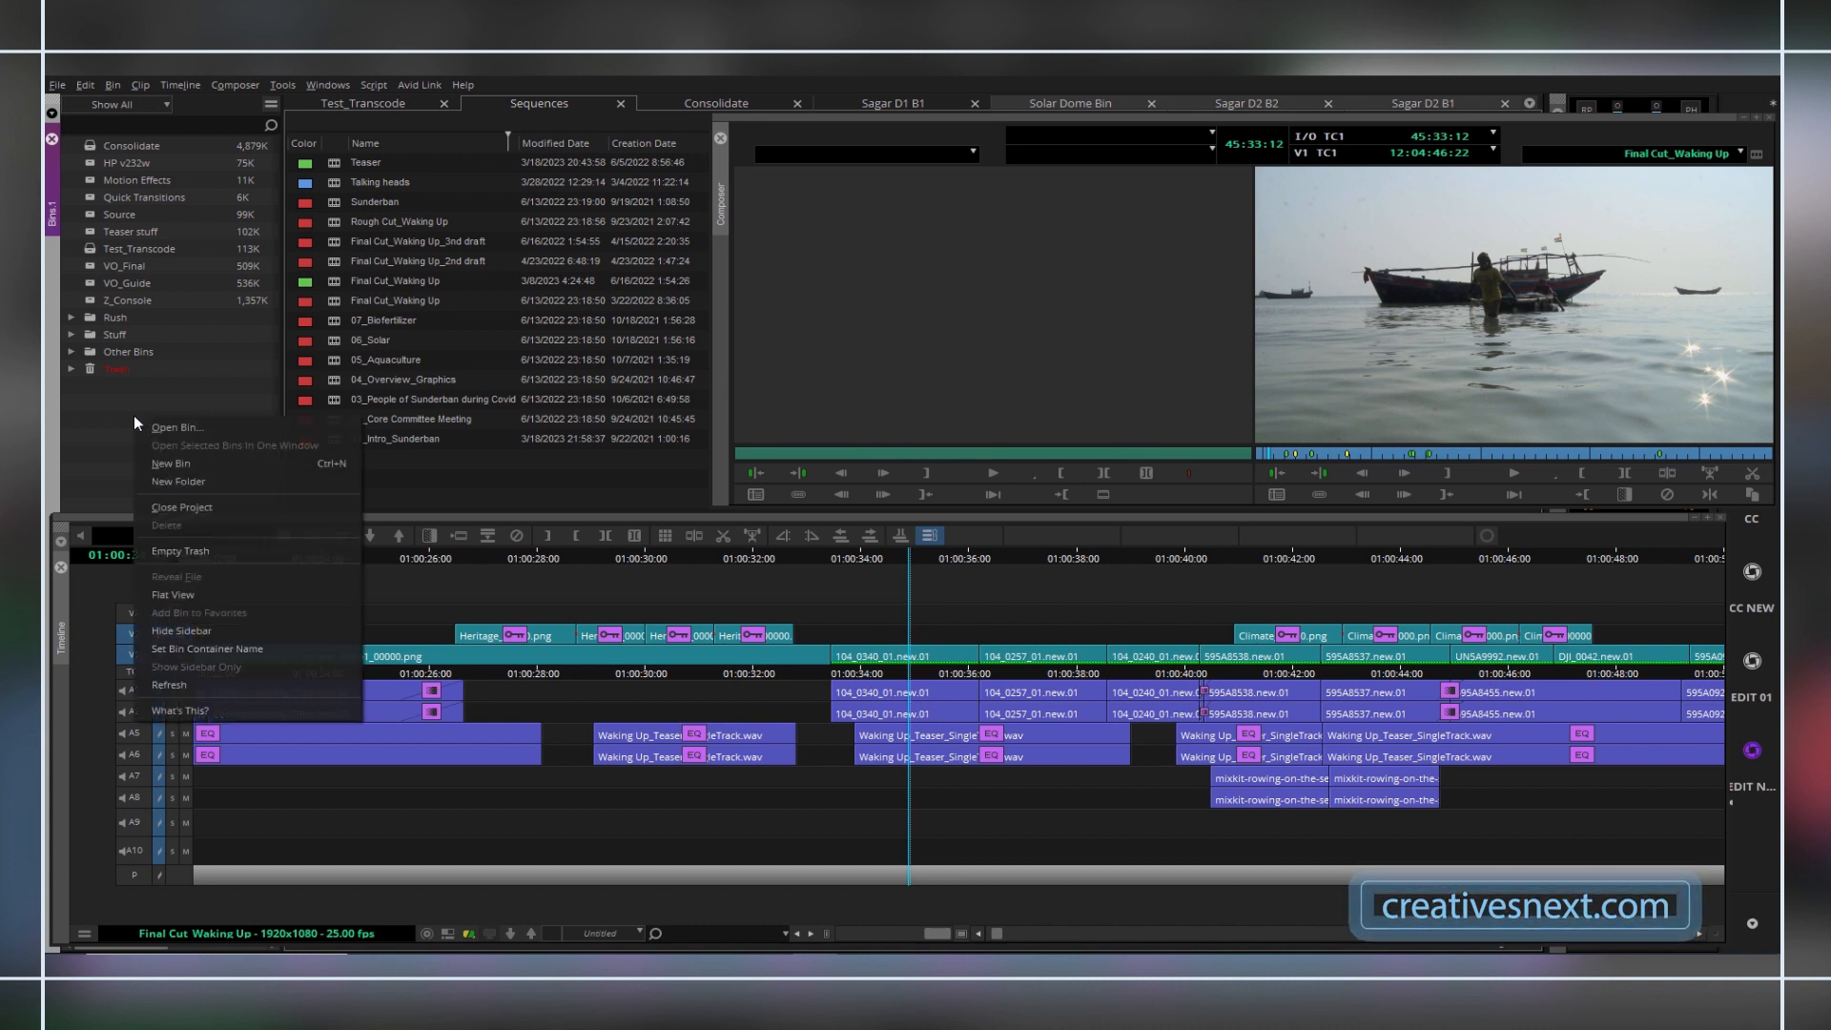
pyautogui.click(192, 460)
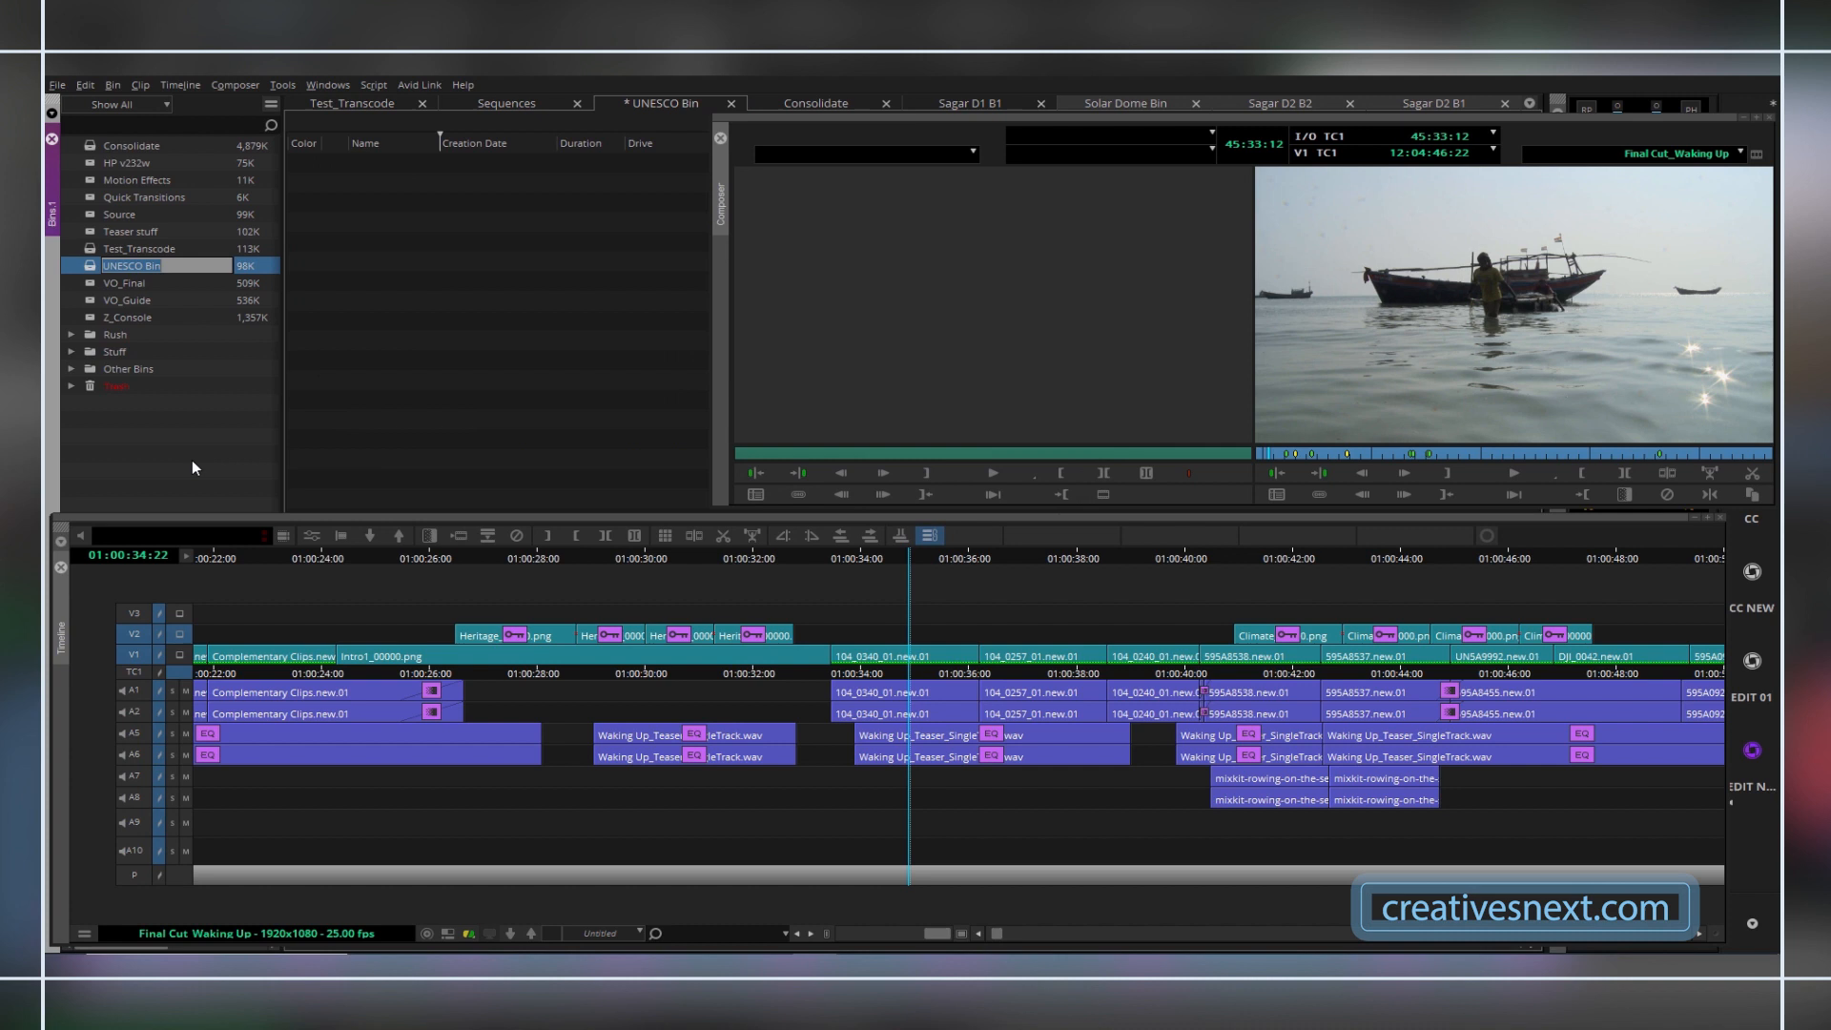
pyautogui.write('Consolidate_Teaser')
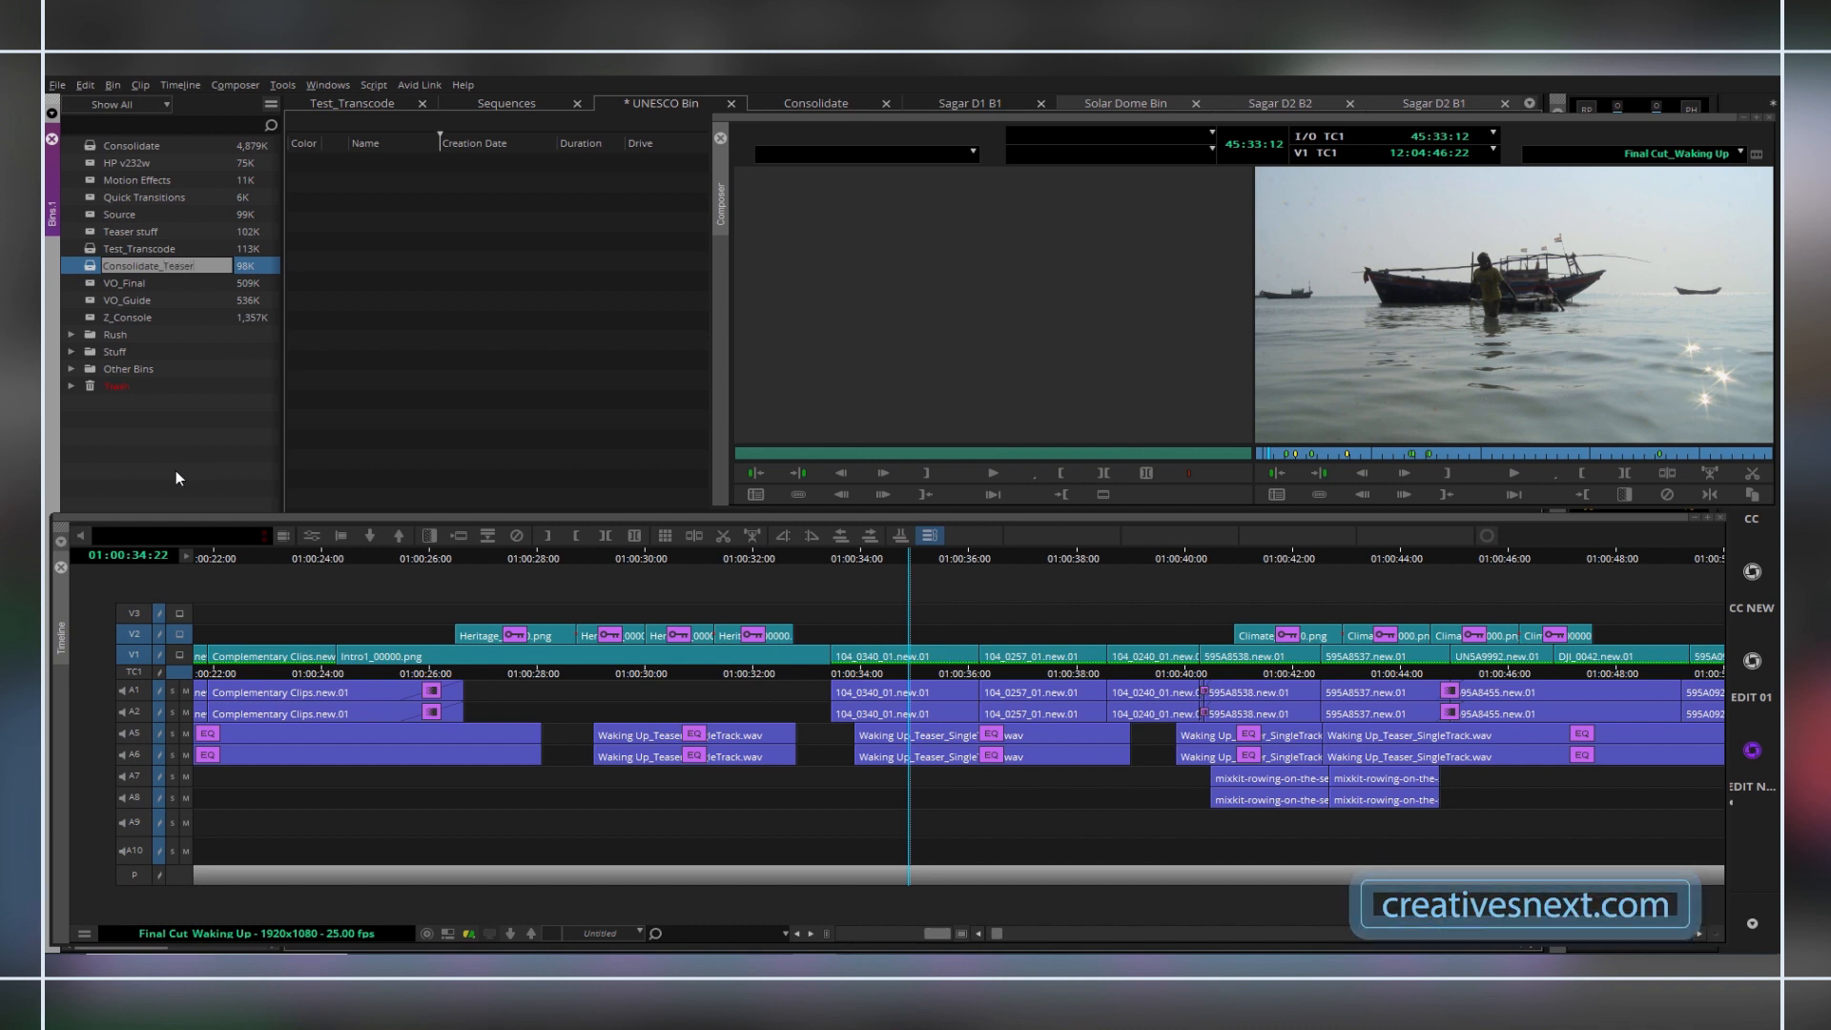
pyautogui.click(161, 460)
# Duplicate the Teaser sequence in the Sequences bin.
pyautogui.click(481, 104)
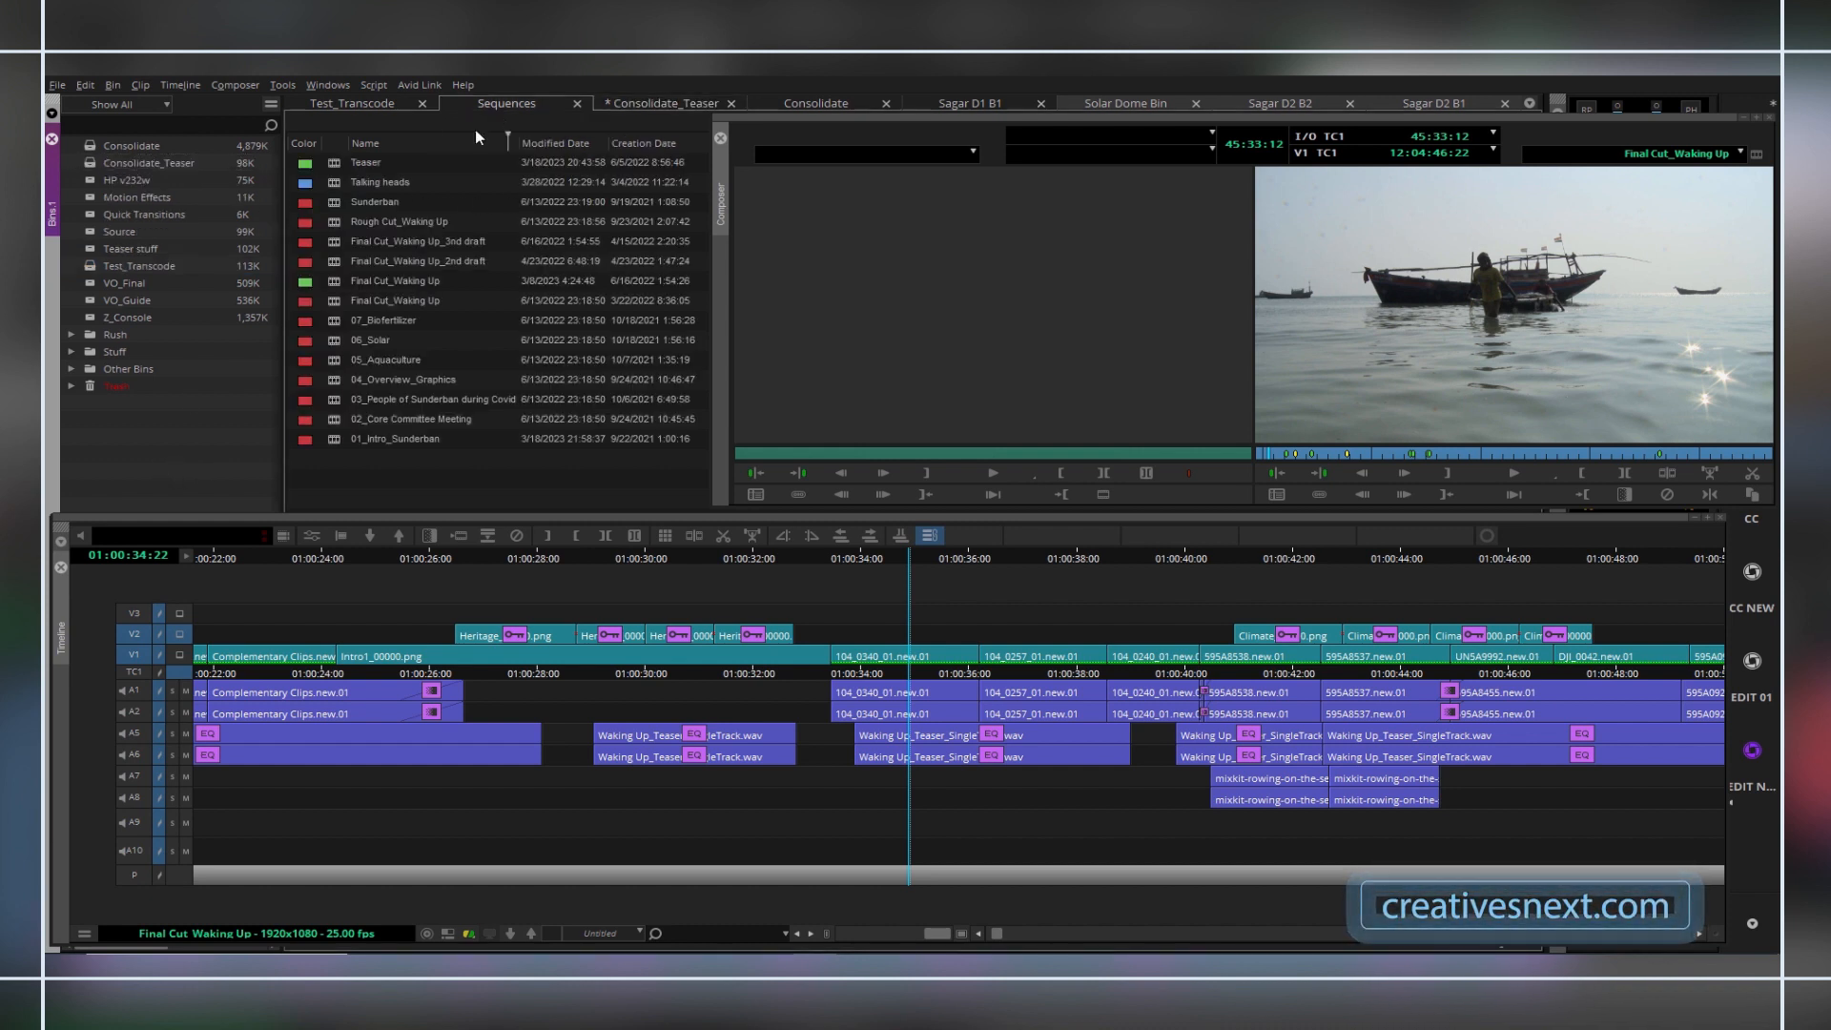
pyautogui.click(341, 163)
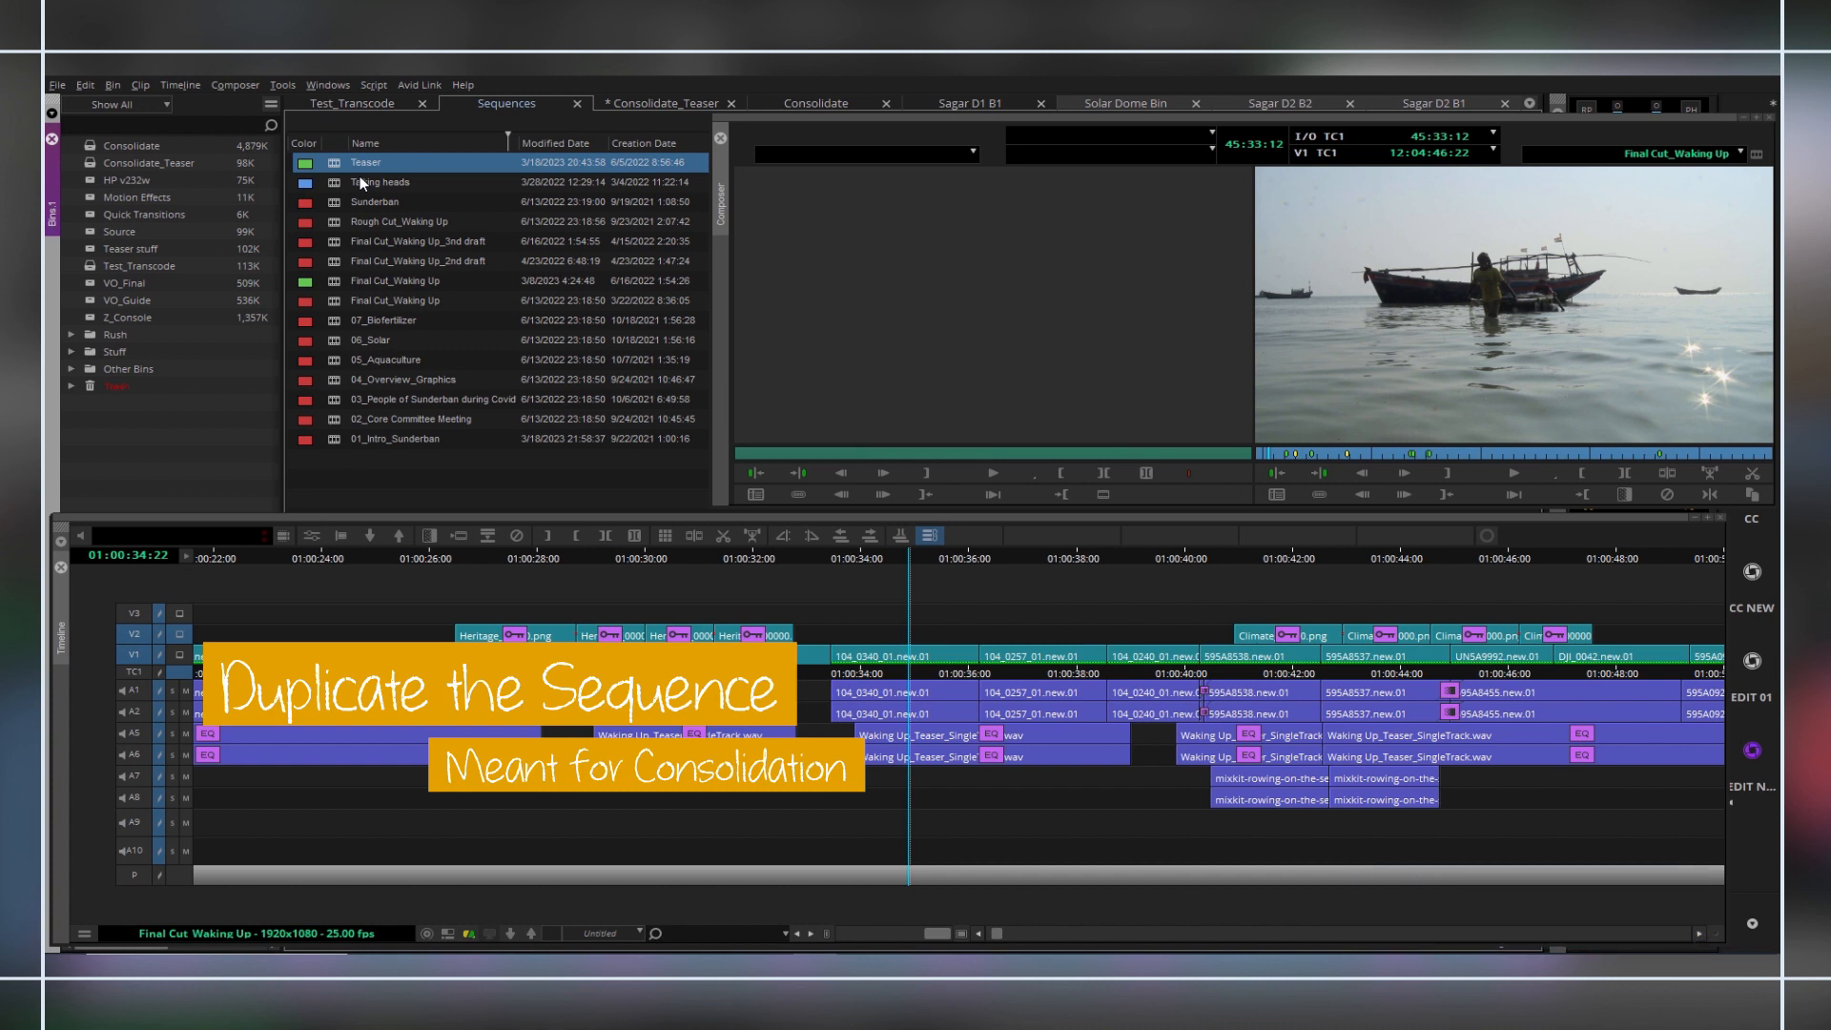
pyautogui.hotkey('ctrl', 'd')
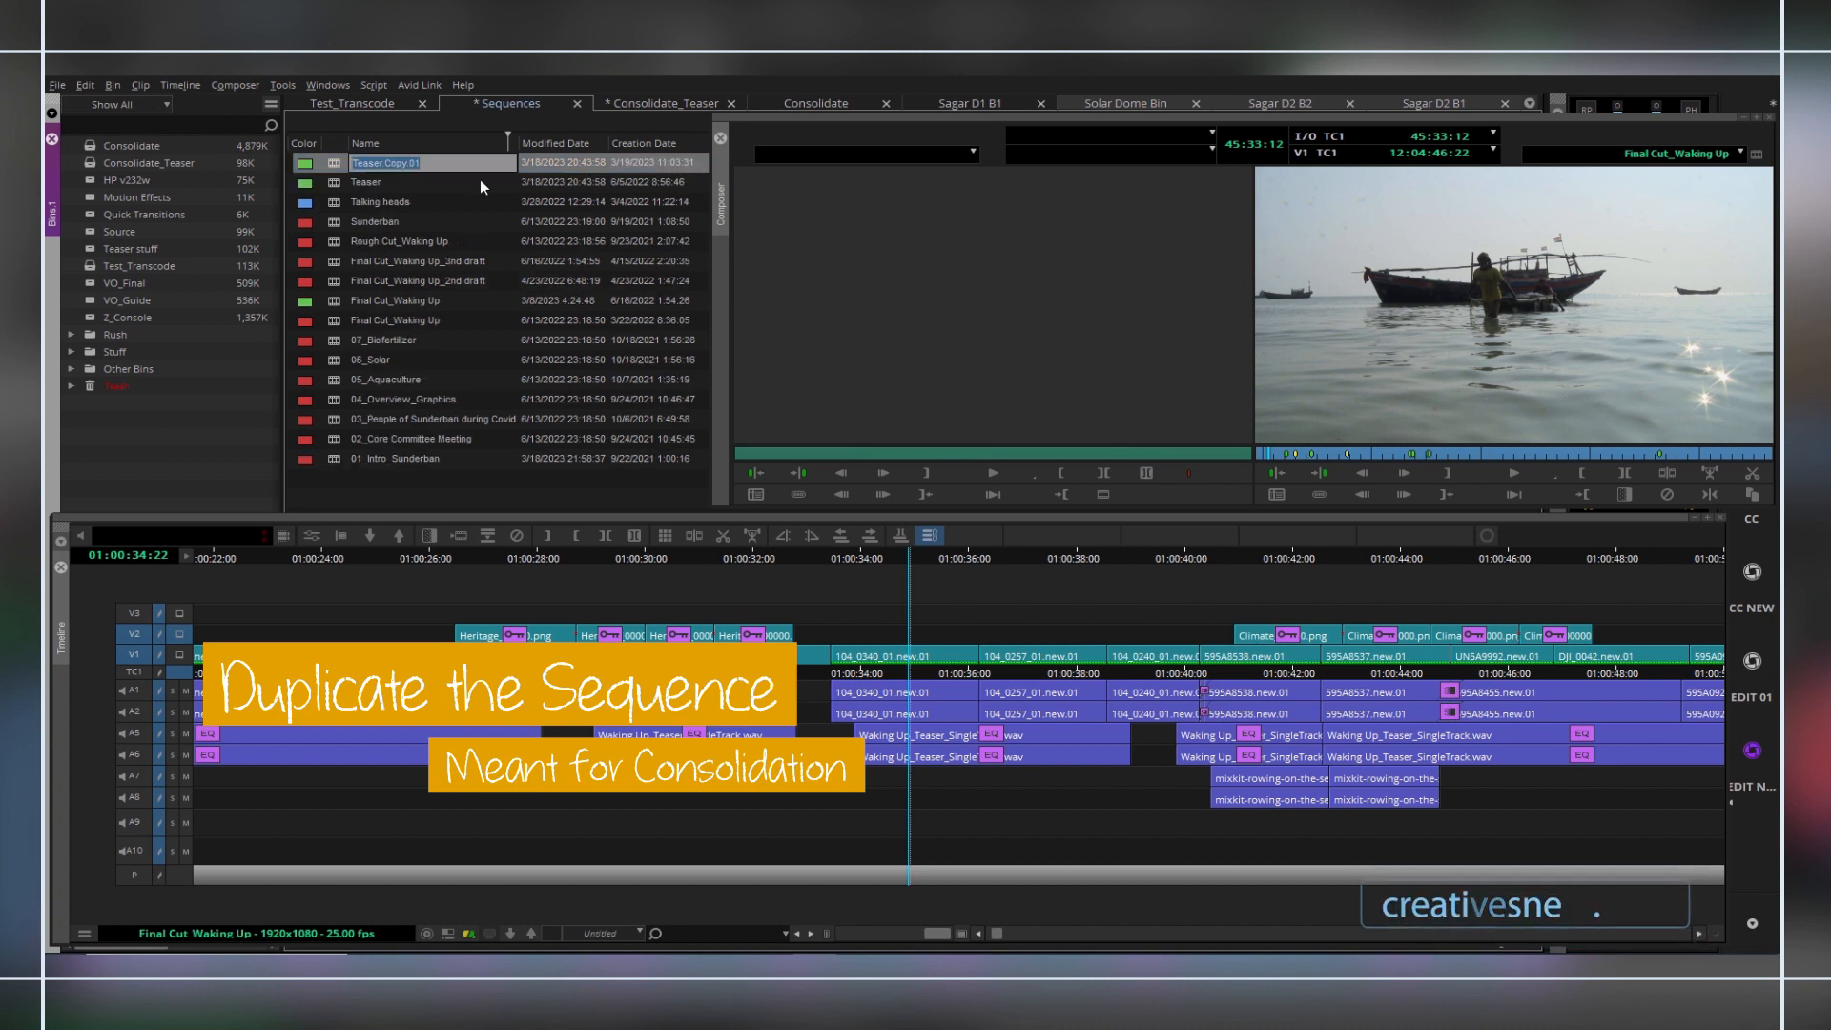
pyautogui.click(384, 501)
# Move the duplicated Teaser sequence into the Consolidate_Teaser bin and display that bin's contents.
pyautogui.click(335, 164)
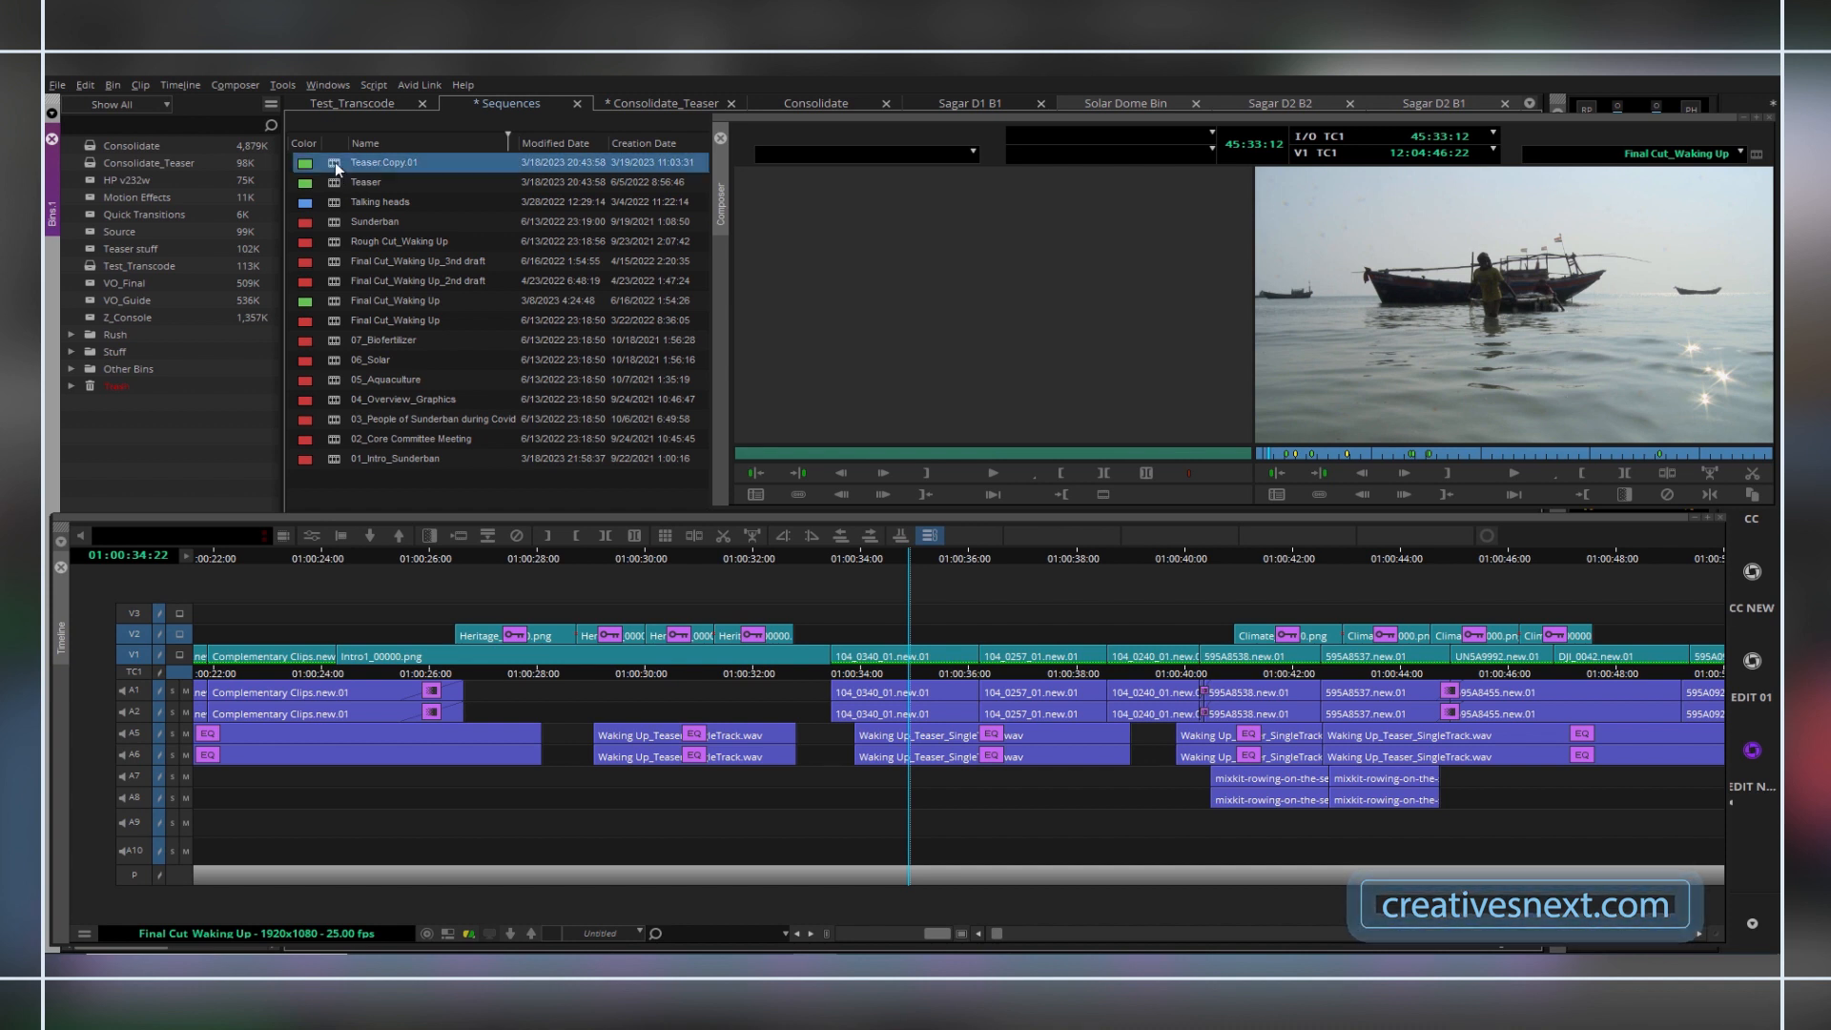
pyautogui.moveTo(335, 162); pyautogui.dragTo(184, 168)
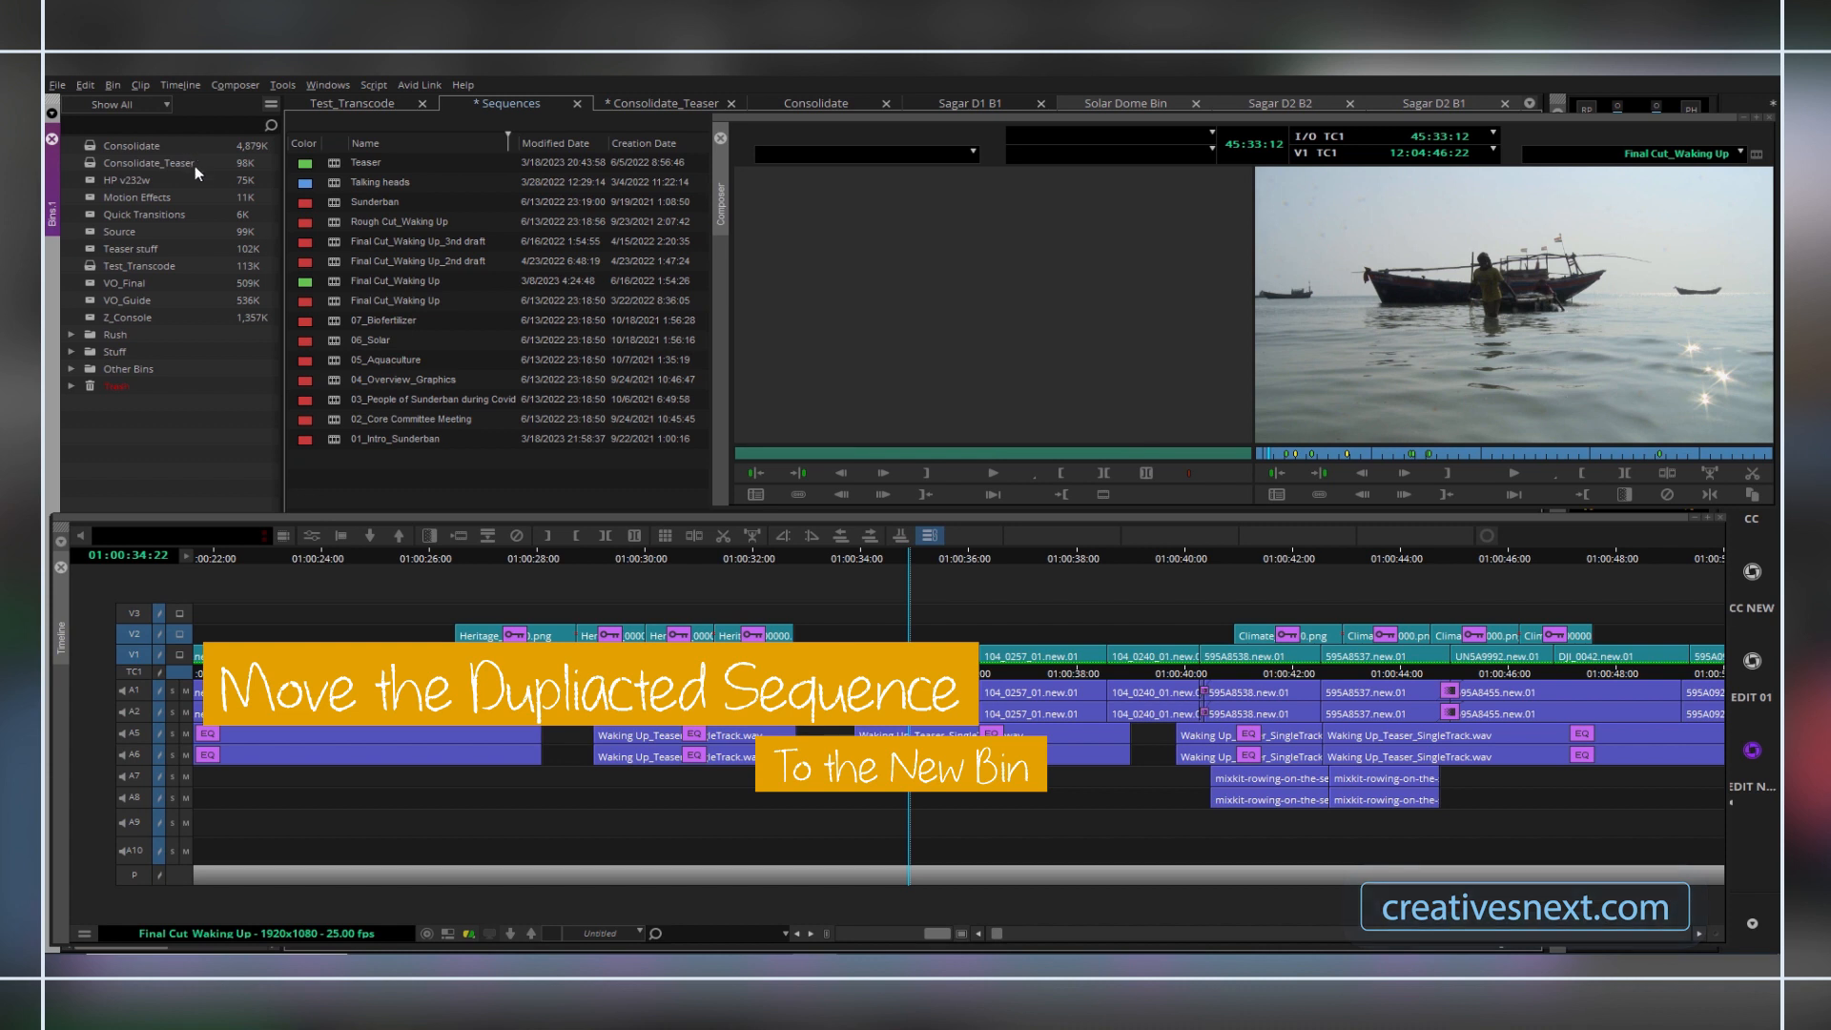
pyautogui.doubleClick(86, 162)
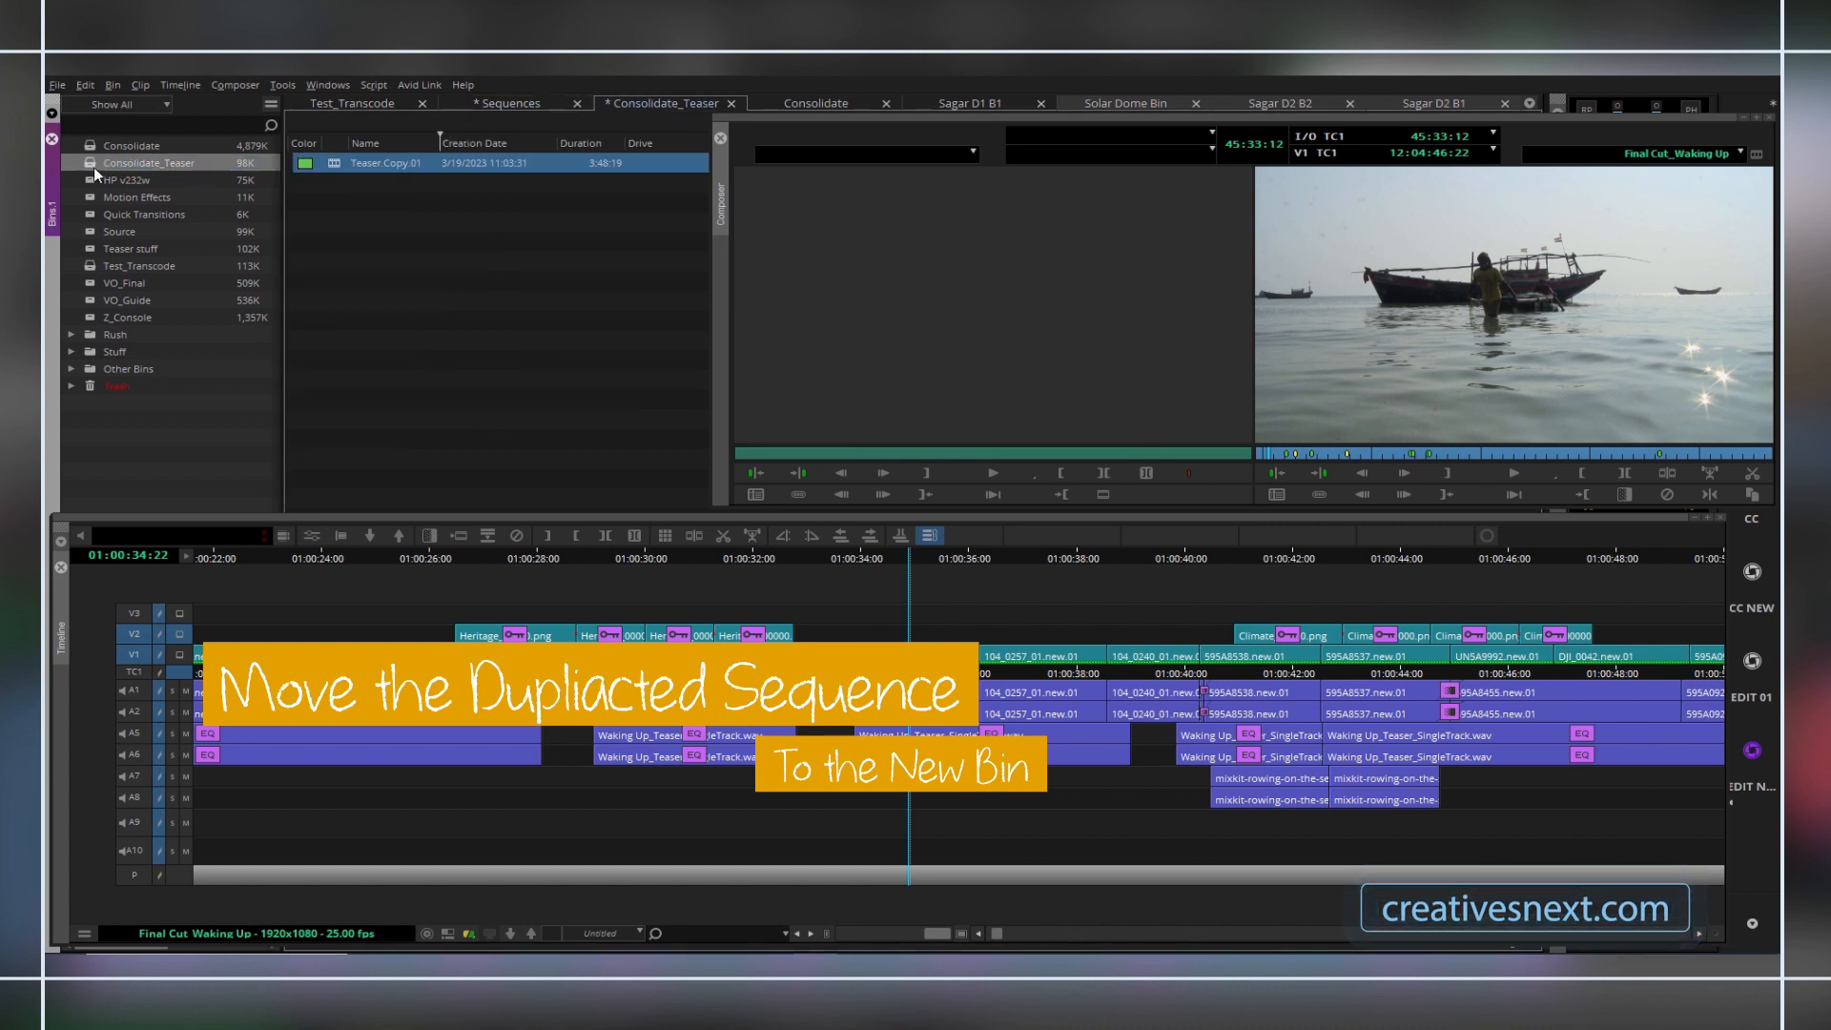
# Rename the duplicated sequence as Teaser Consoidated.
pyautogui.click(389, 163)
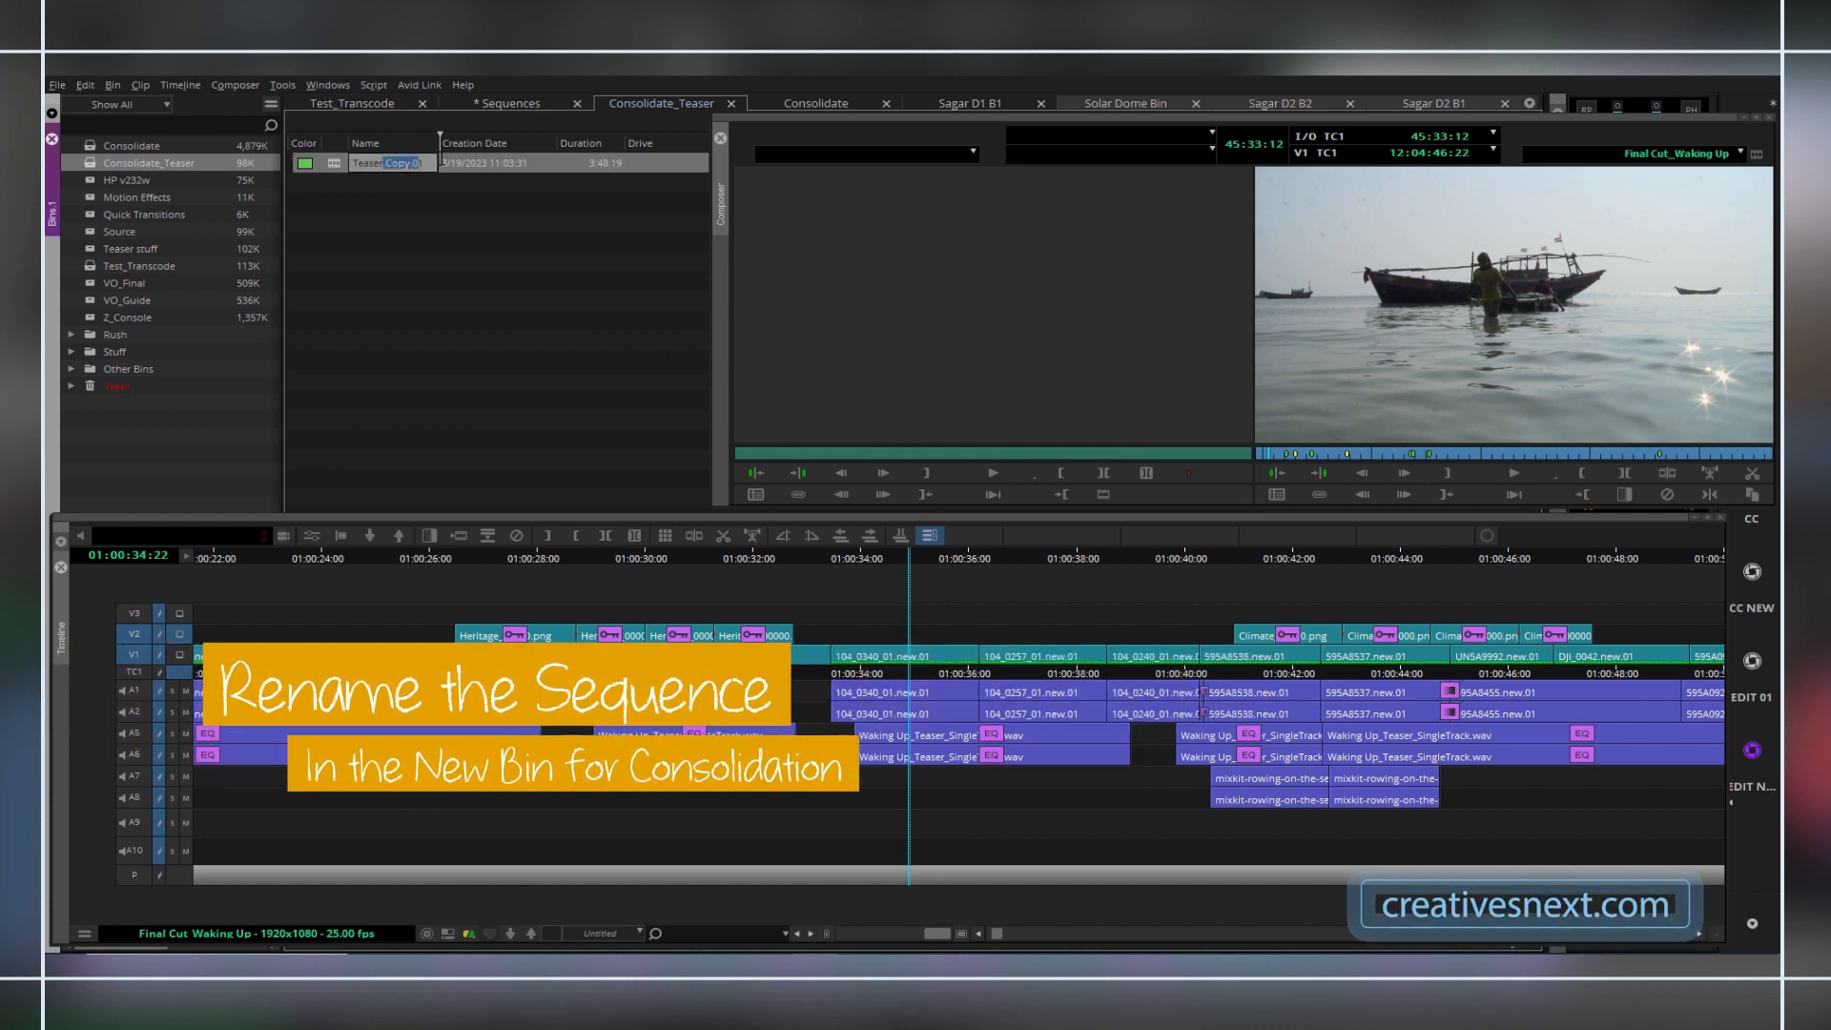
pyautogui.moveTo(387, 164); pyautogui.dragTo(448, 160)
pyautogui.write('C')
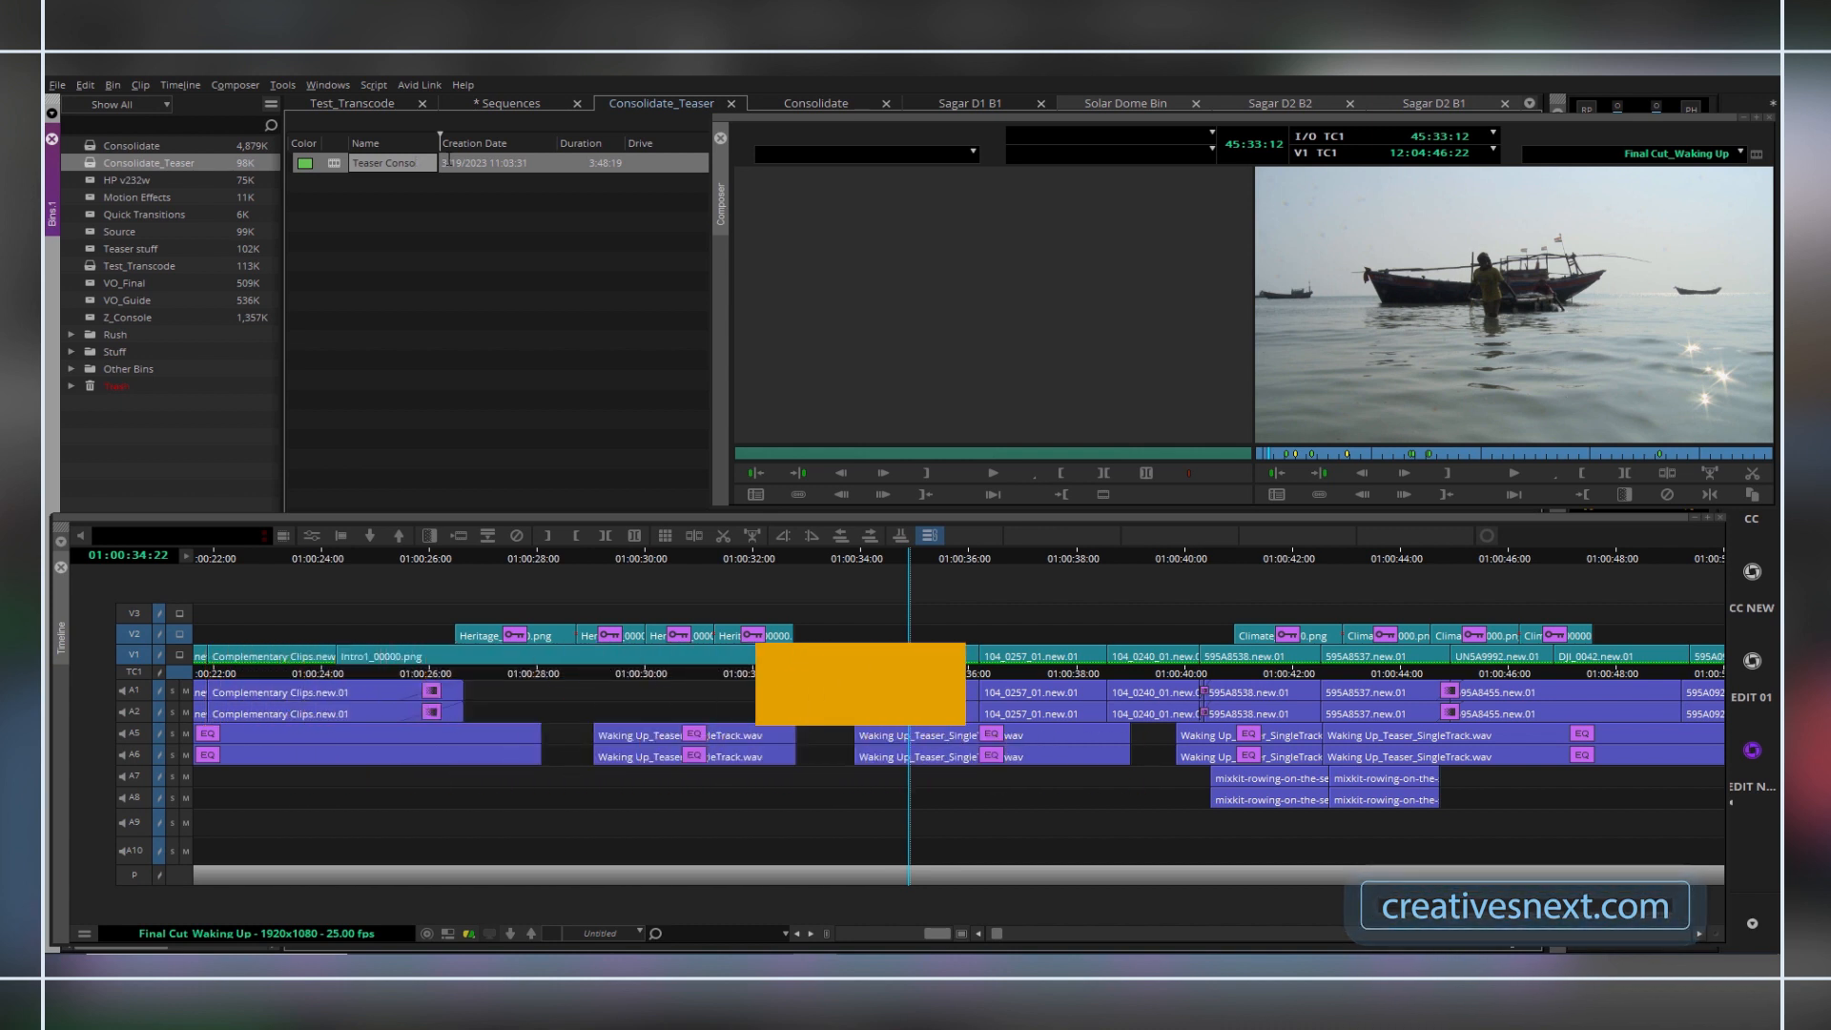
# Open the Consolidate/Transcode settings for the renamed sequence and select drive J: as the target.
pyautogui.click(338, 164)
pyautogui.rightClick(337, 165)
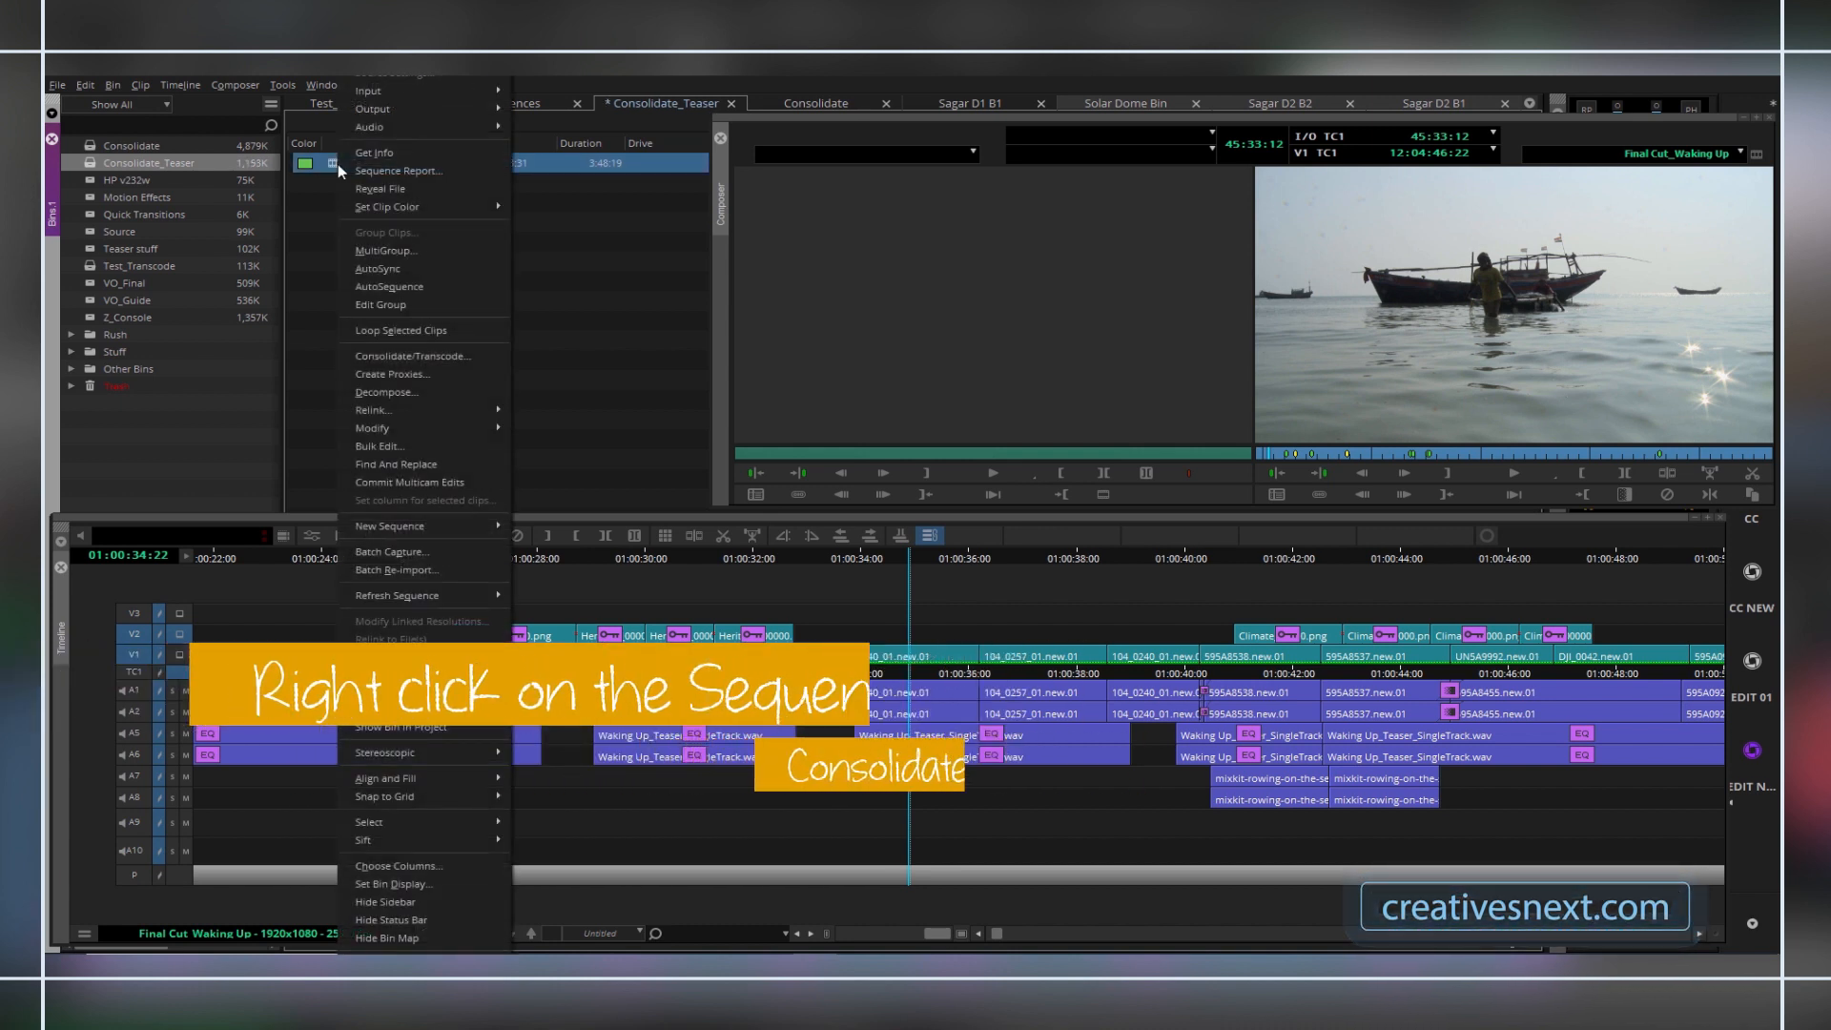
pyautogui.click(400, 358)
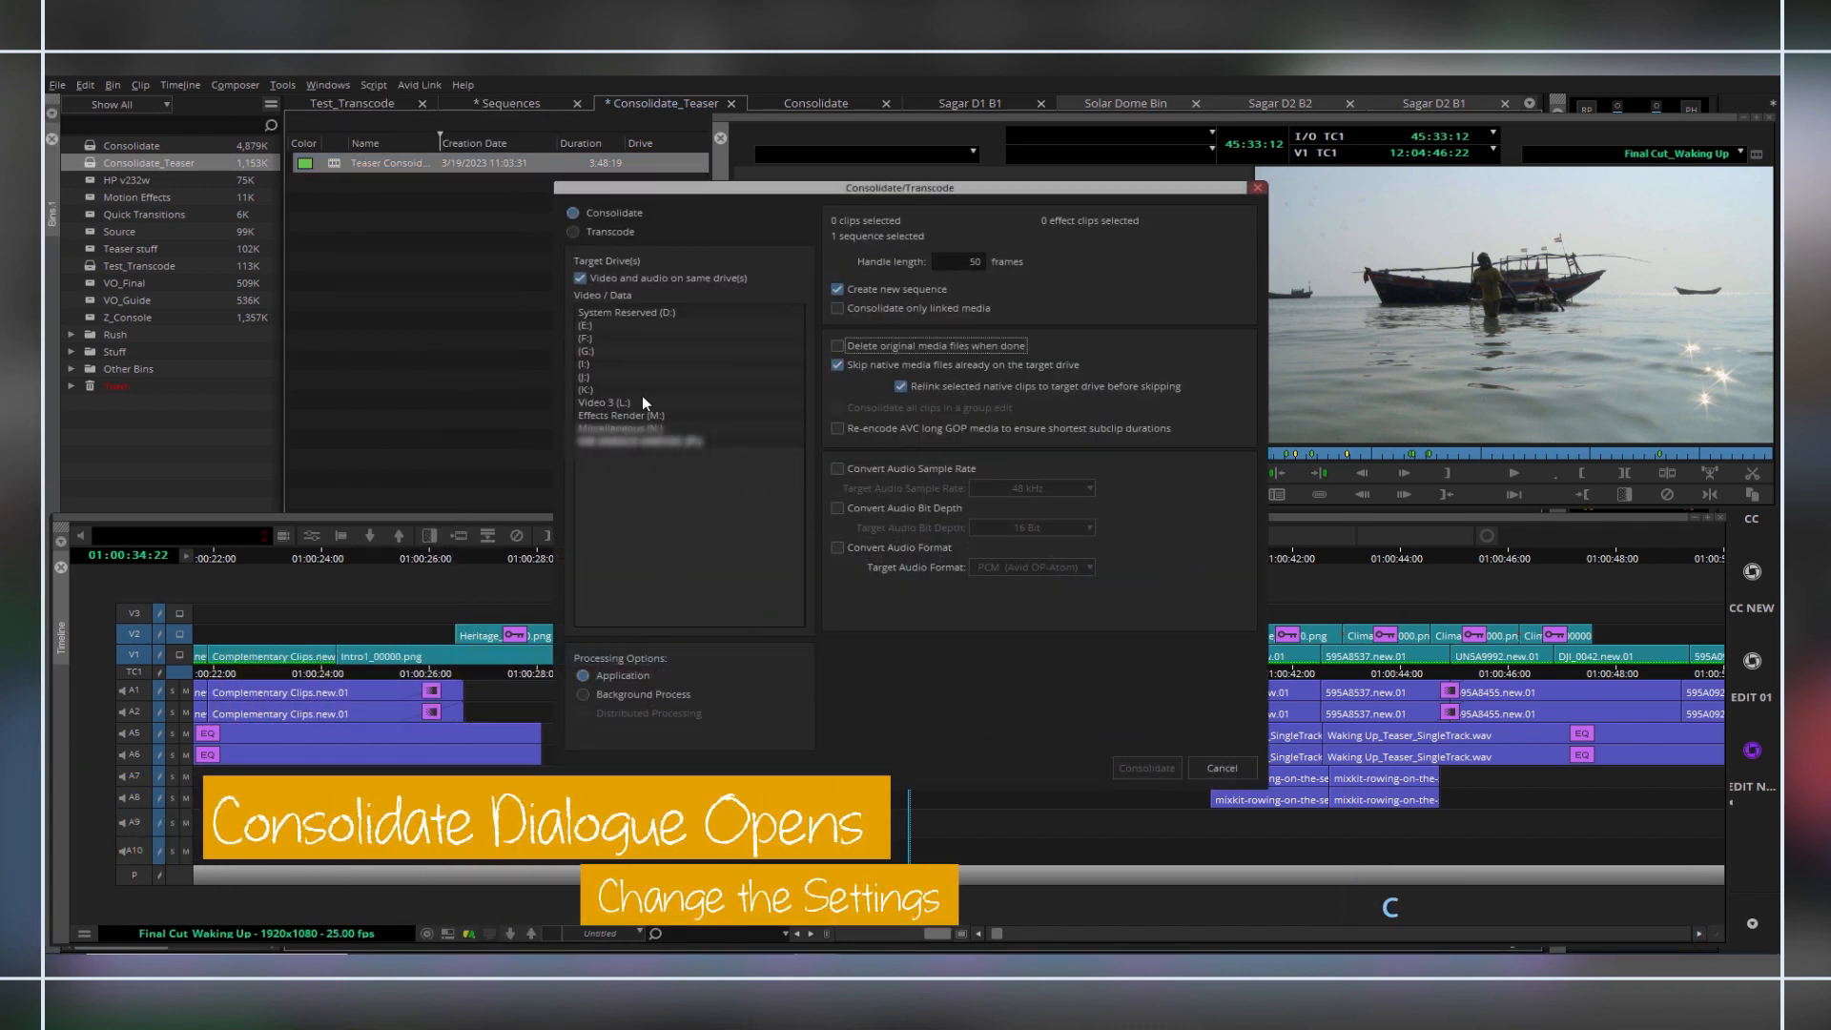
pyautogui.click(586, 376)
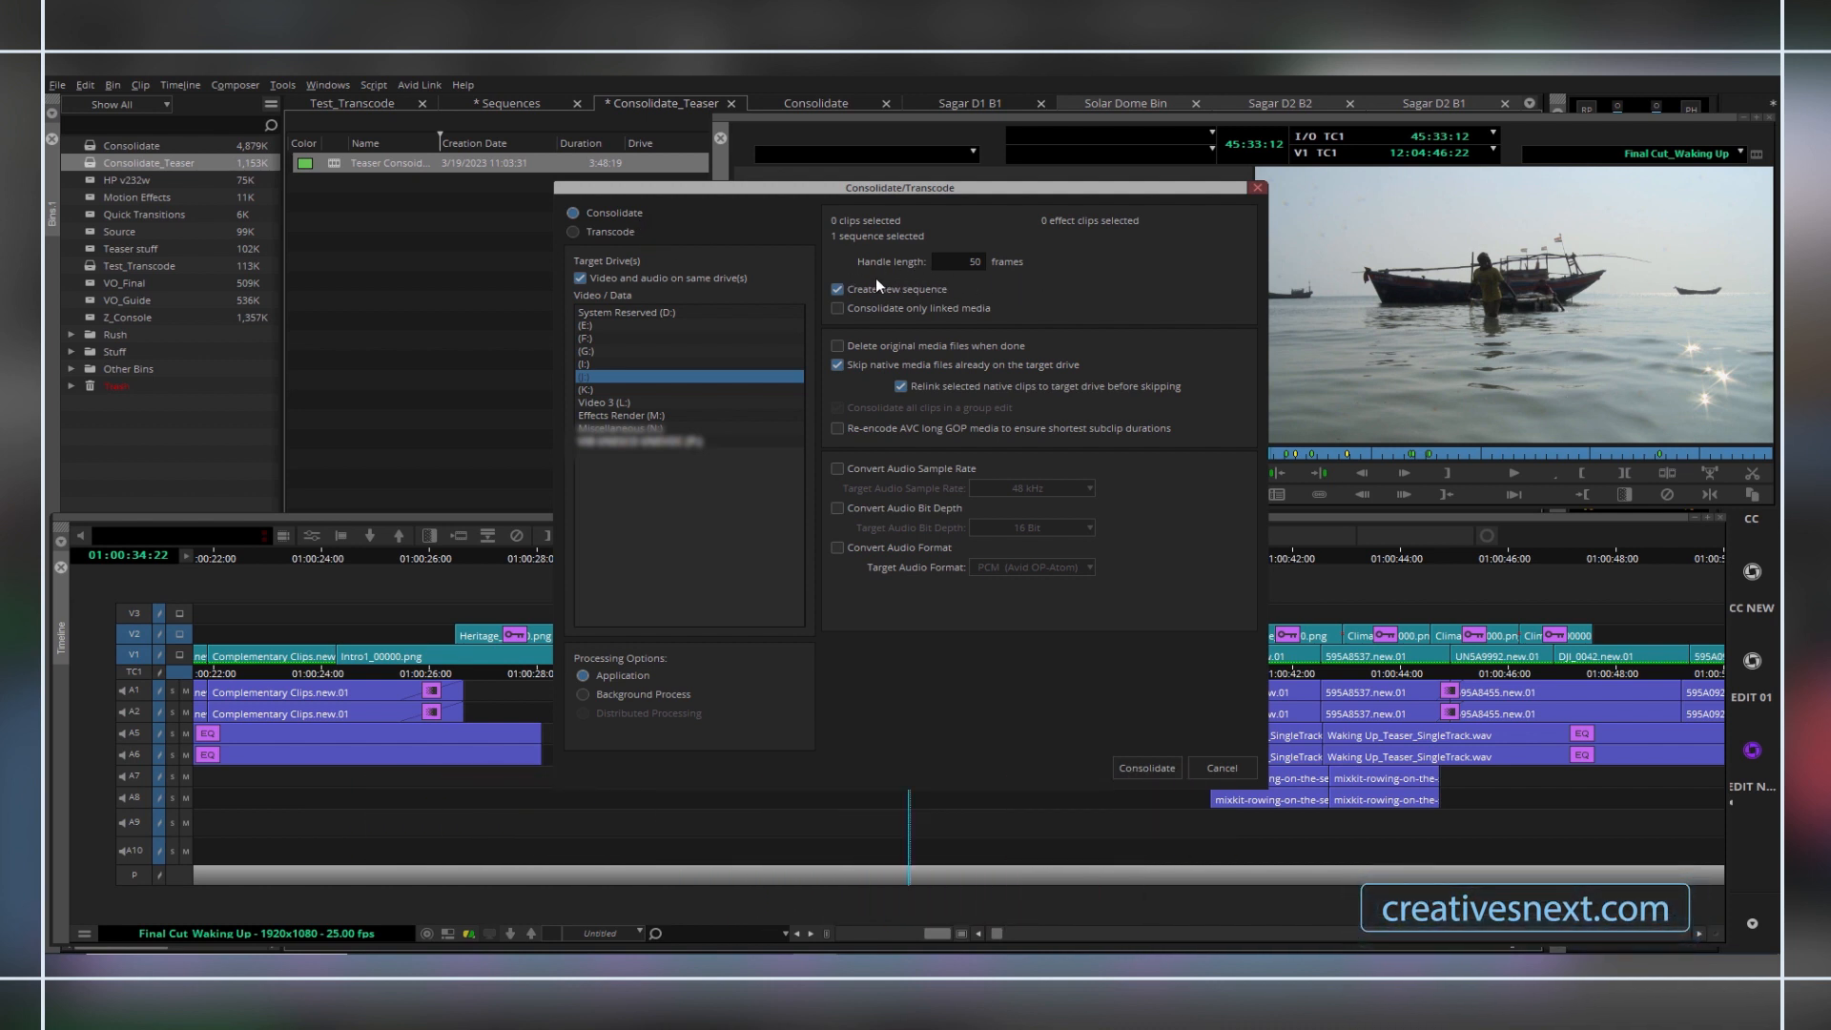
# Turn off creating a new sequence and skipping native media files already on the target drive.
pyautogui.doubleClick(978, 260)
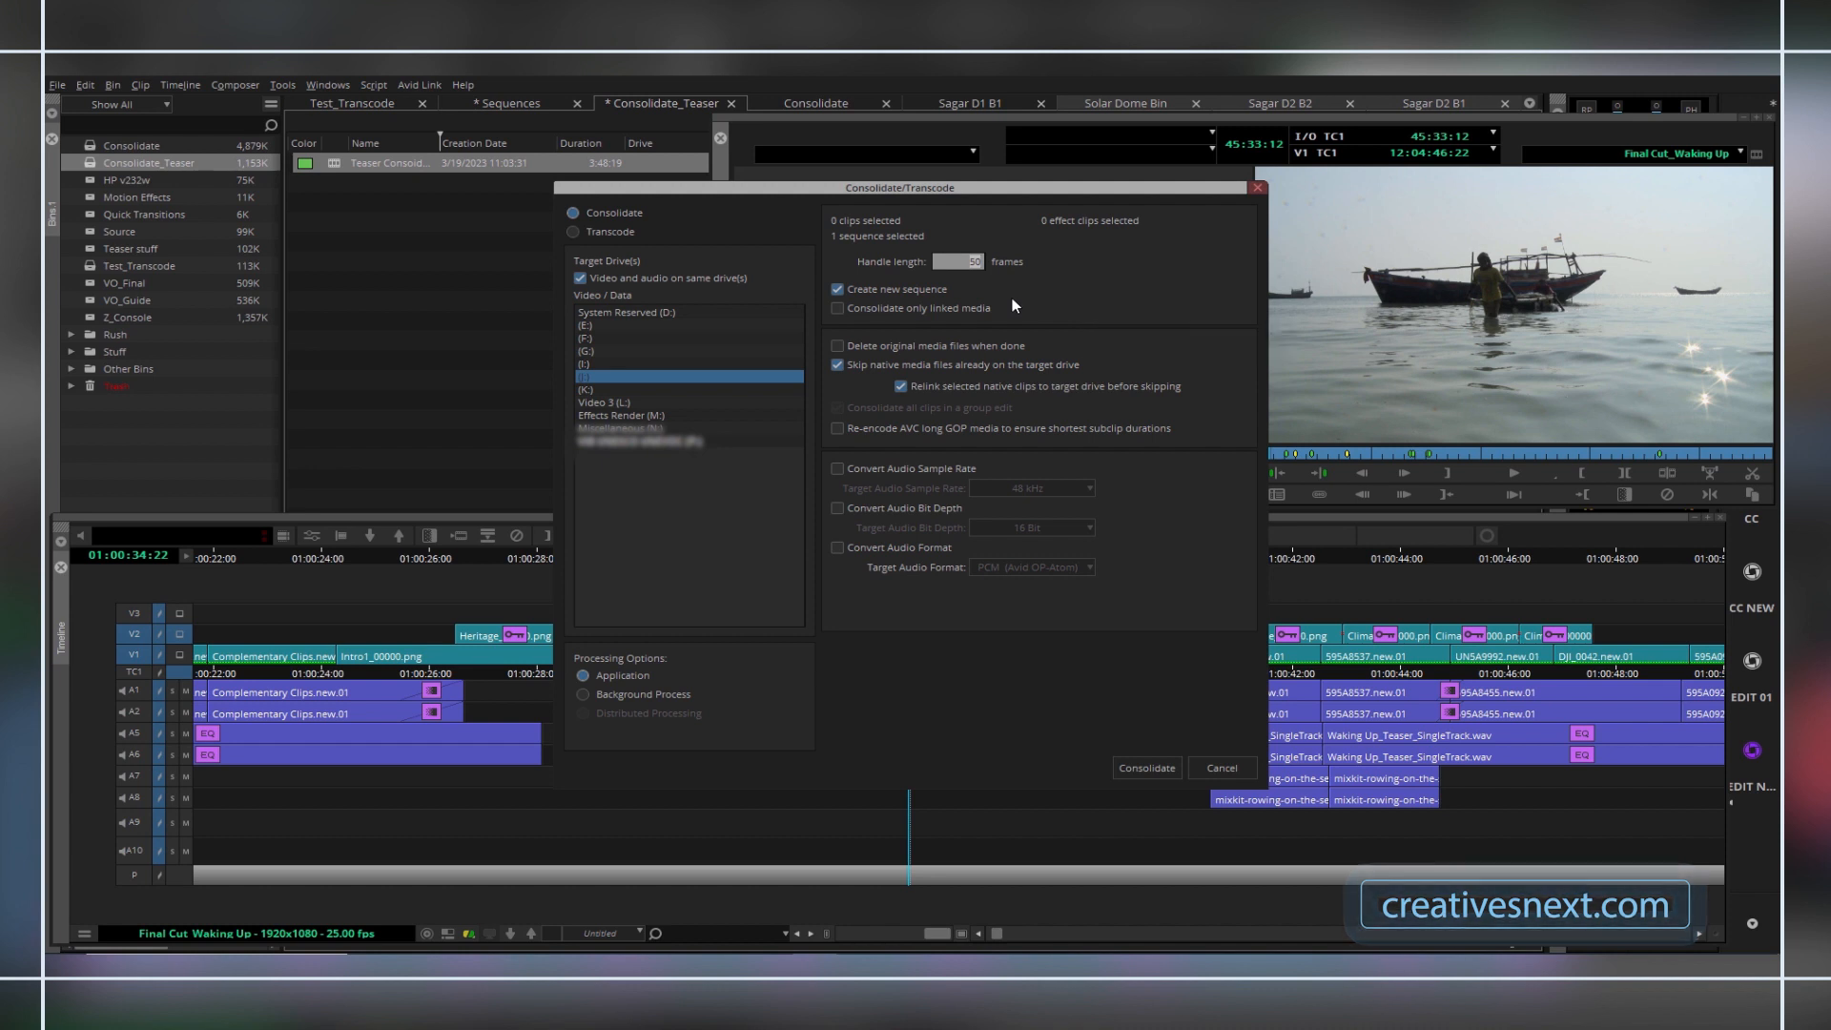
pyautogui.click(836, 294)
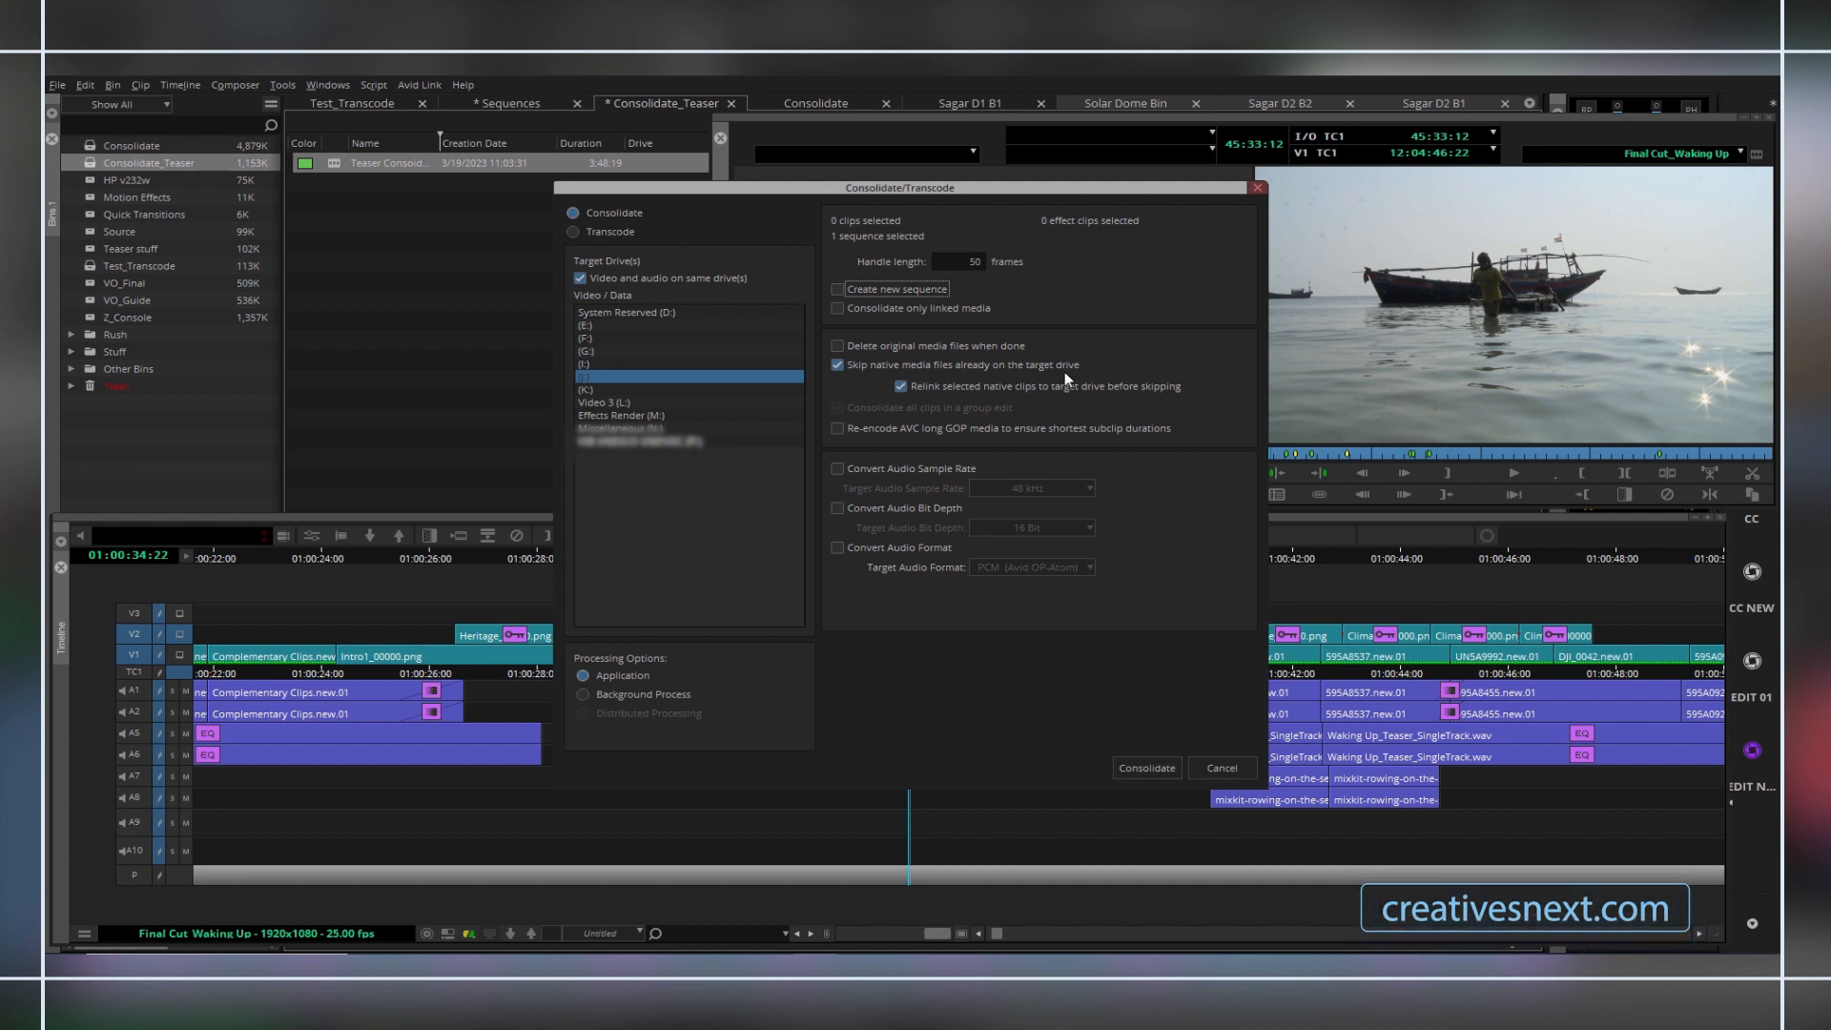
pyautogui.click(837, 366)
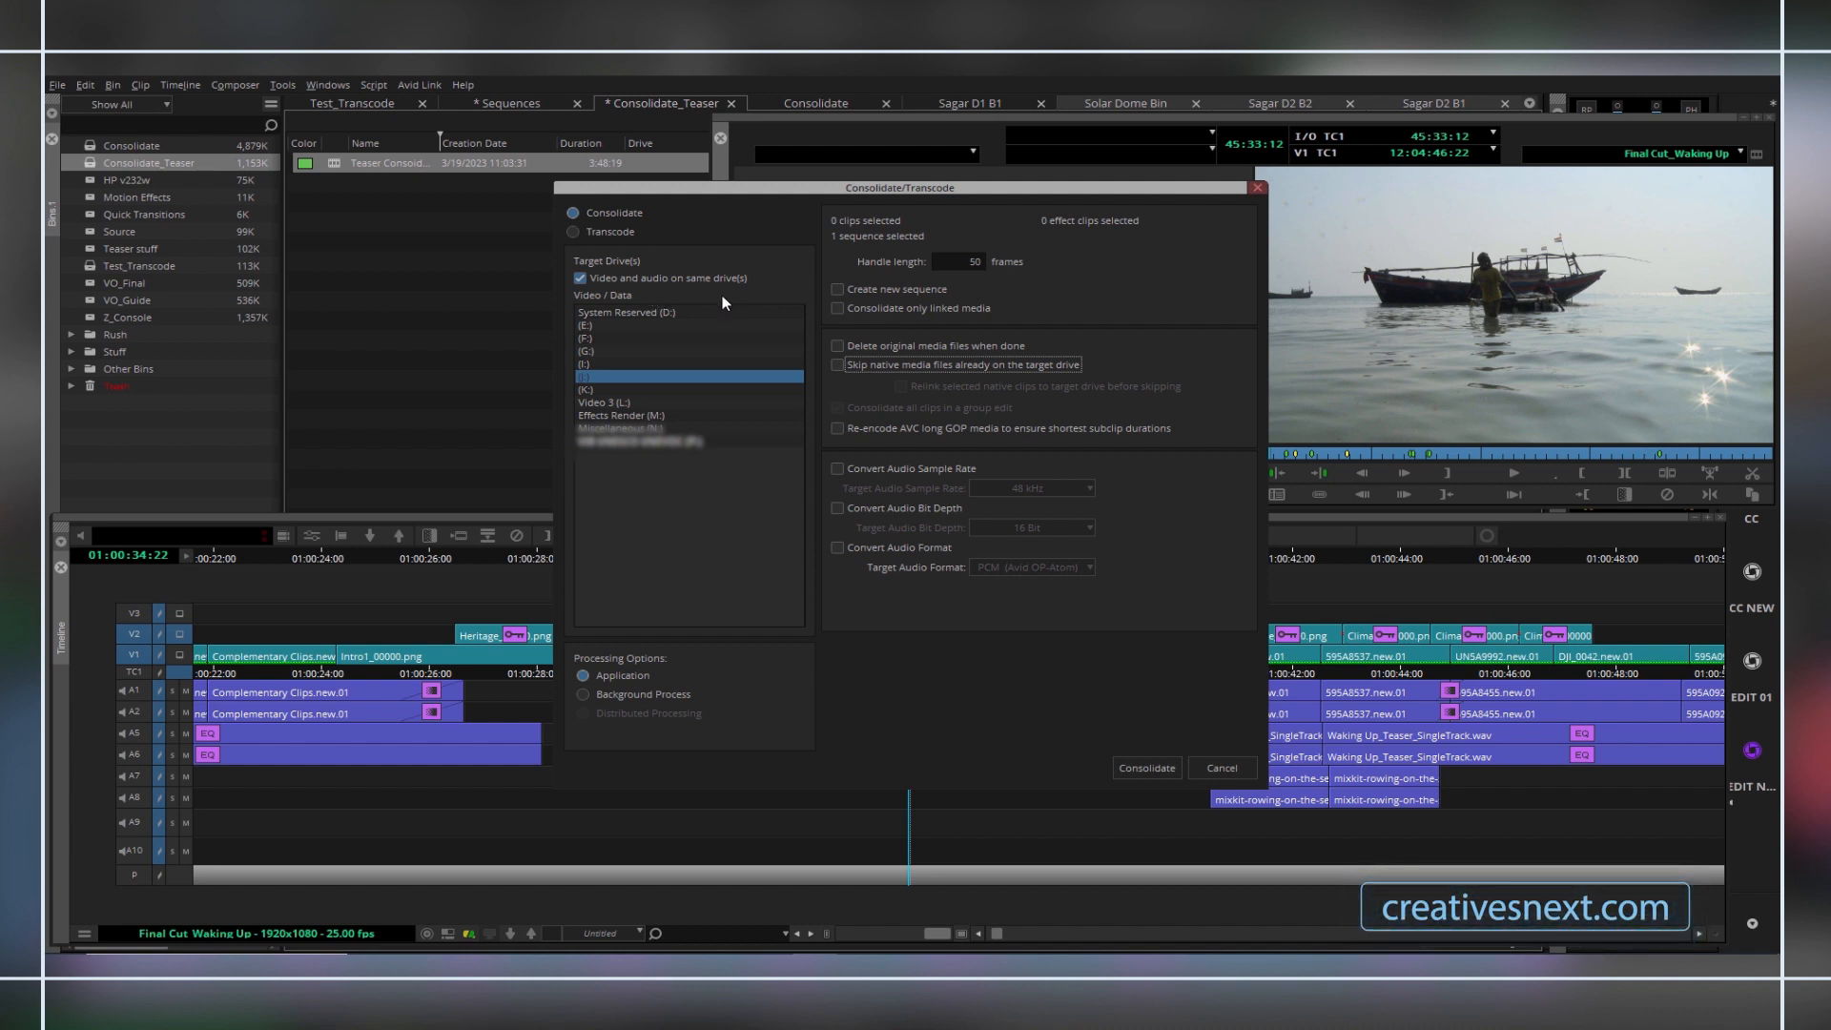
# Change the target drive to G: and run the consolidation of the sequence.
pyautogui.click(587, 364)
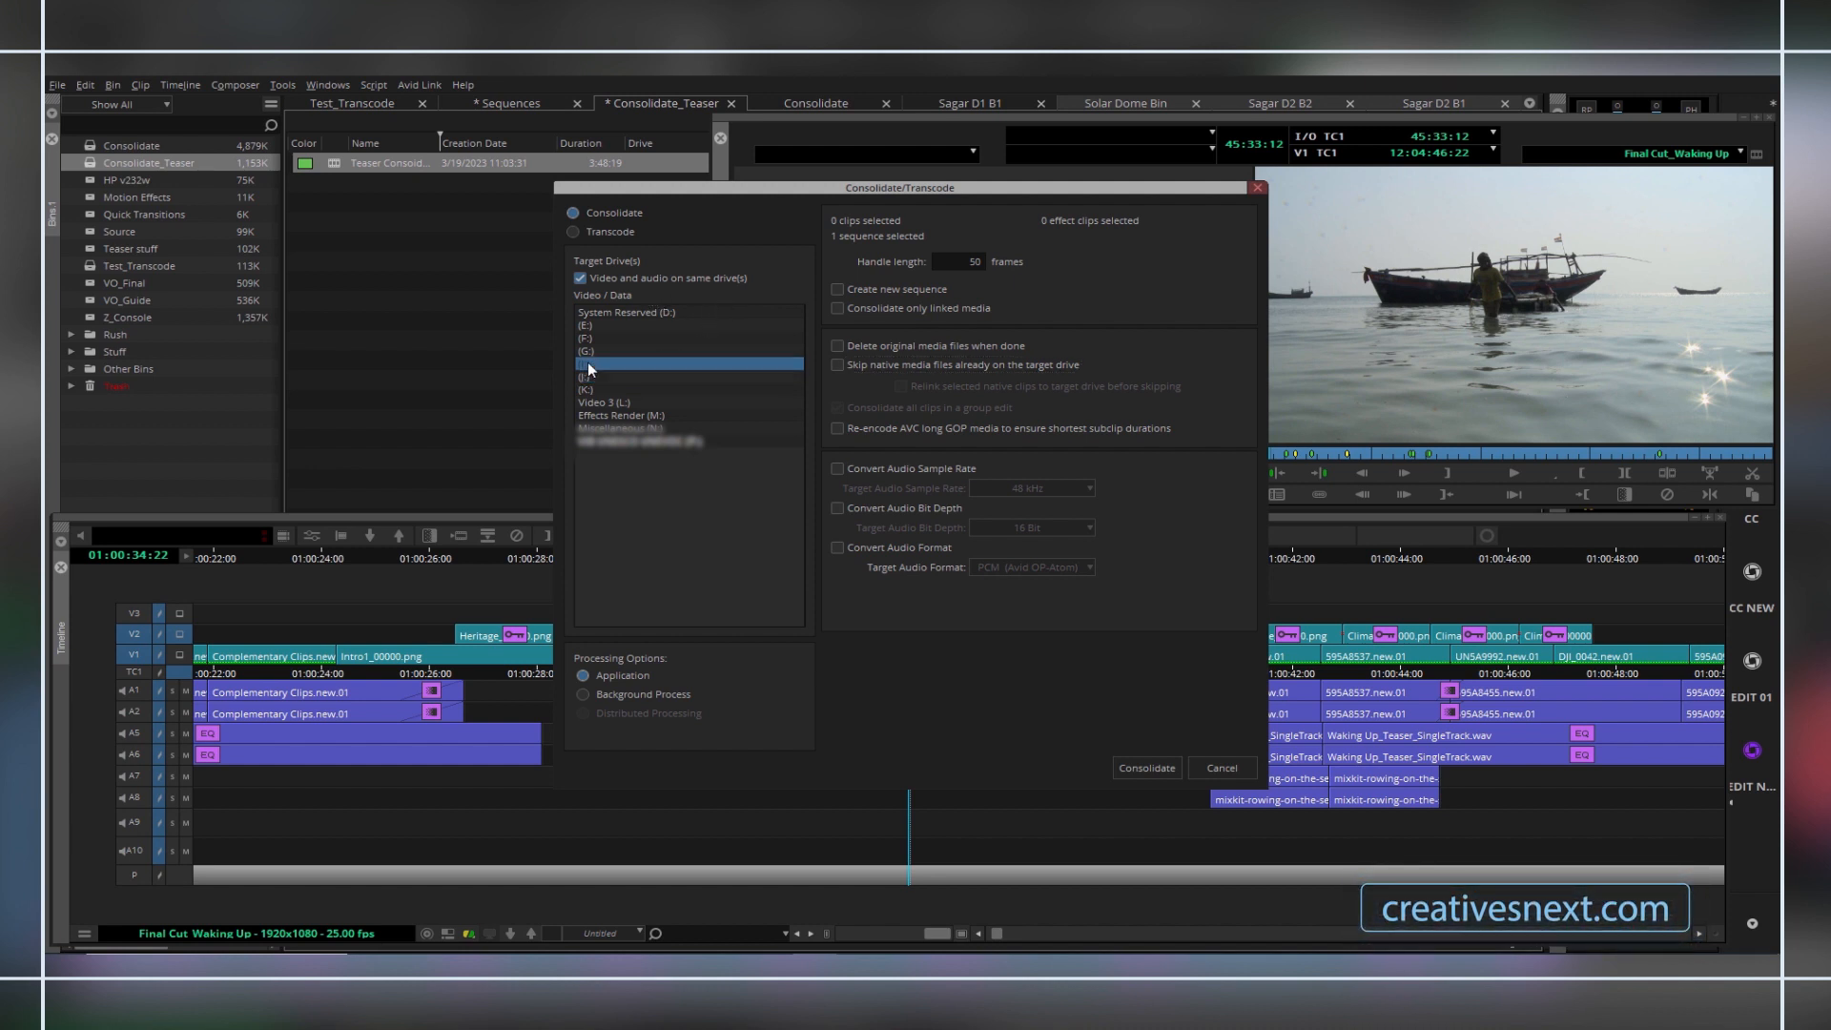
pyautogui.click(587, 351)
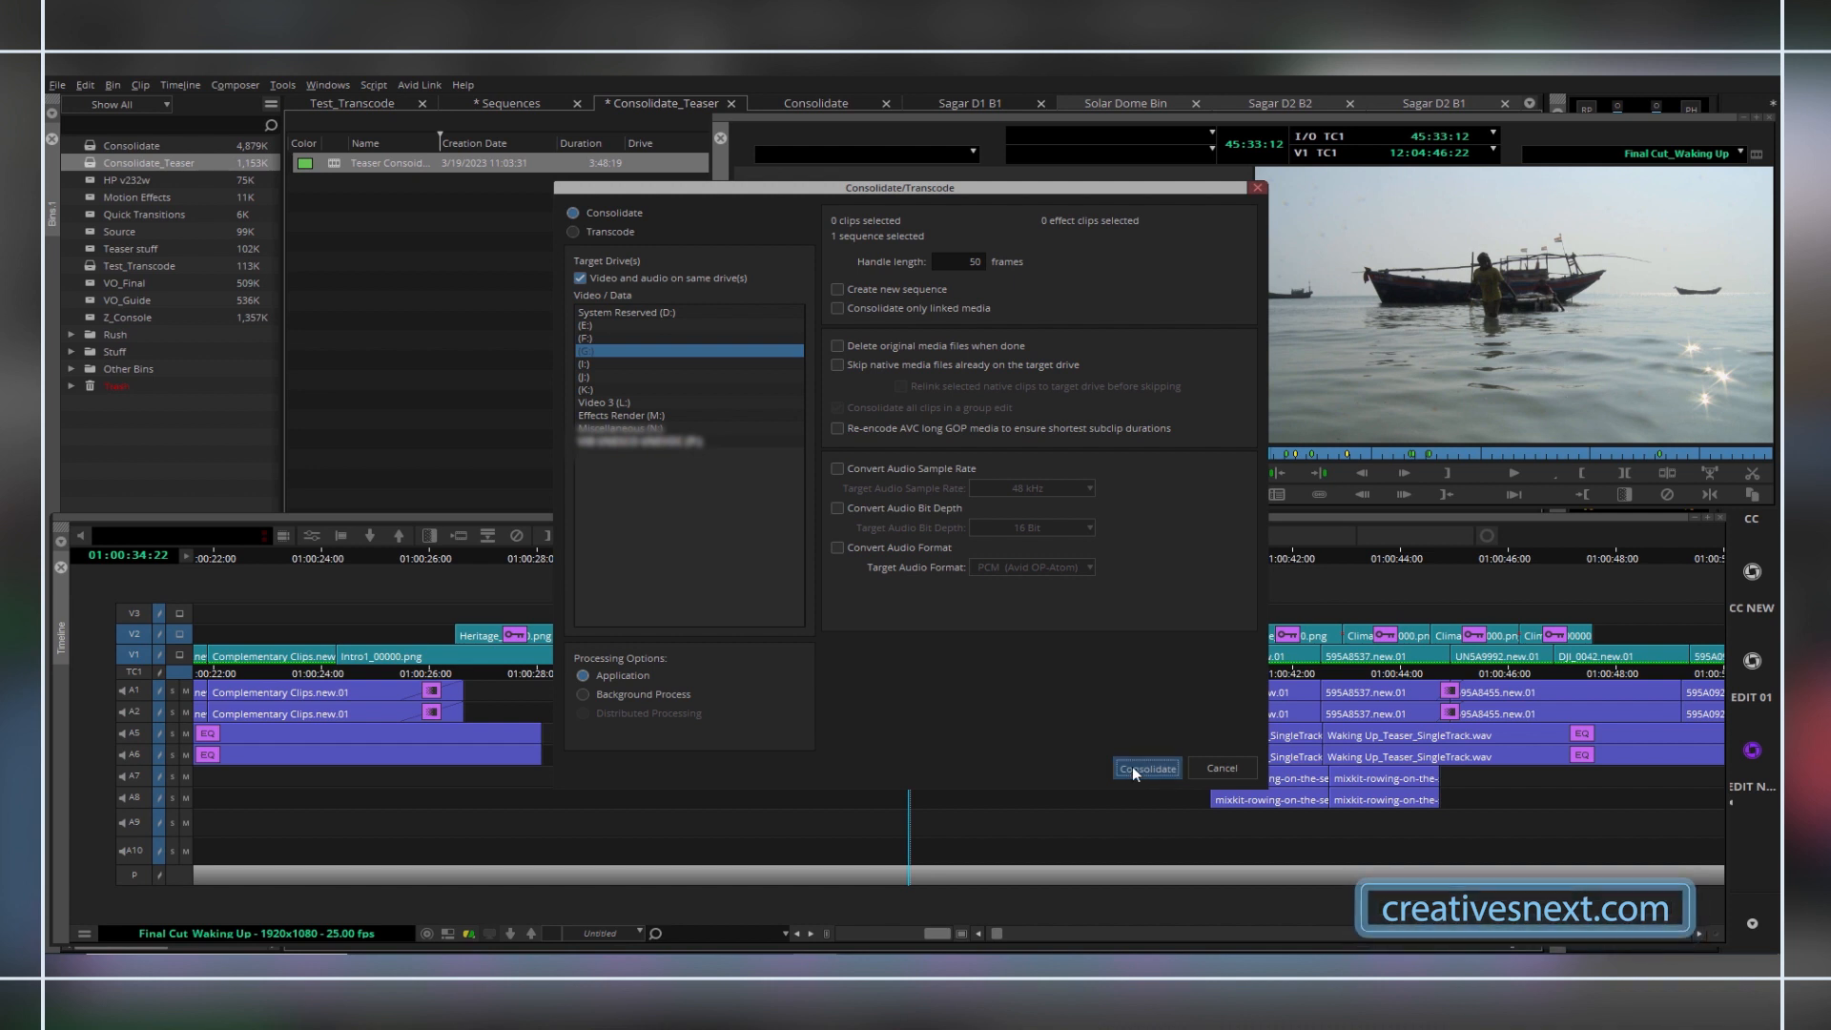
pyautogui.click(1134, 768)
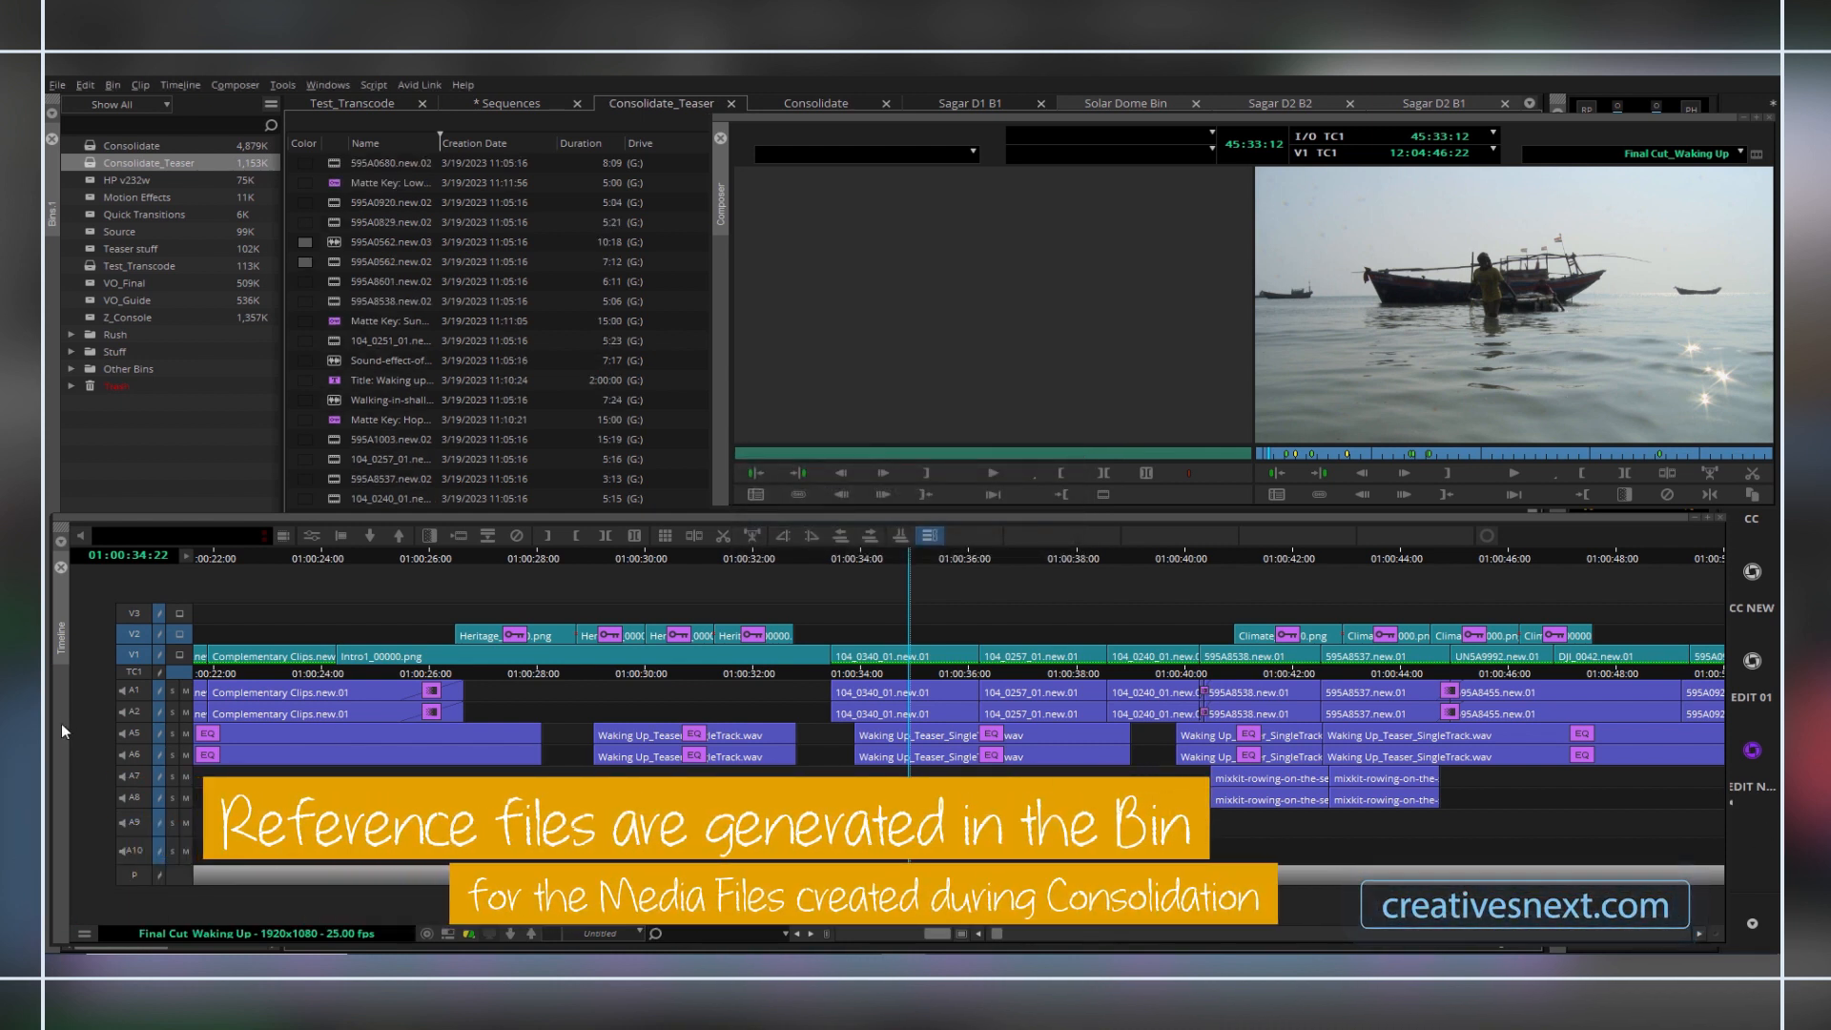
# Load the Teaser Consoidated sequence from the end of the bin into the timeline and move the playhead to its start.
pyautogui.moveTo(47, 723); pyautogui.dragTo(697, 862)
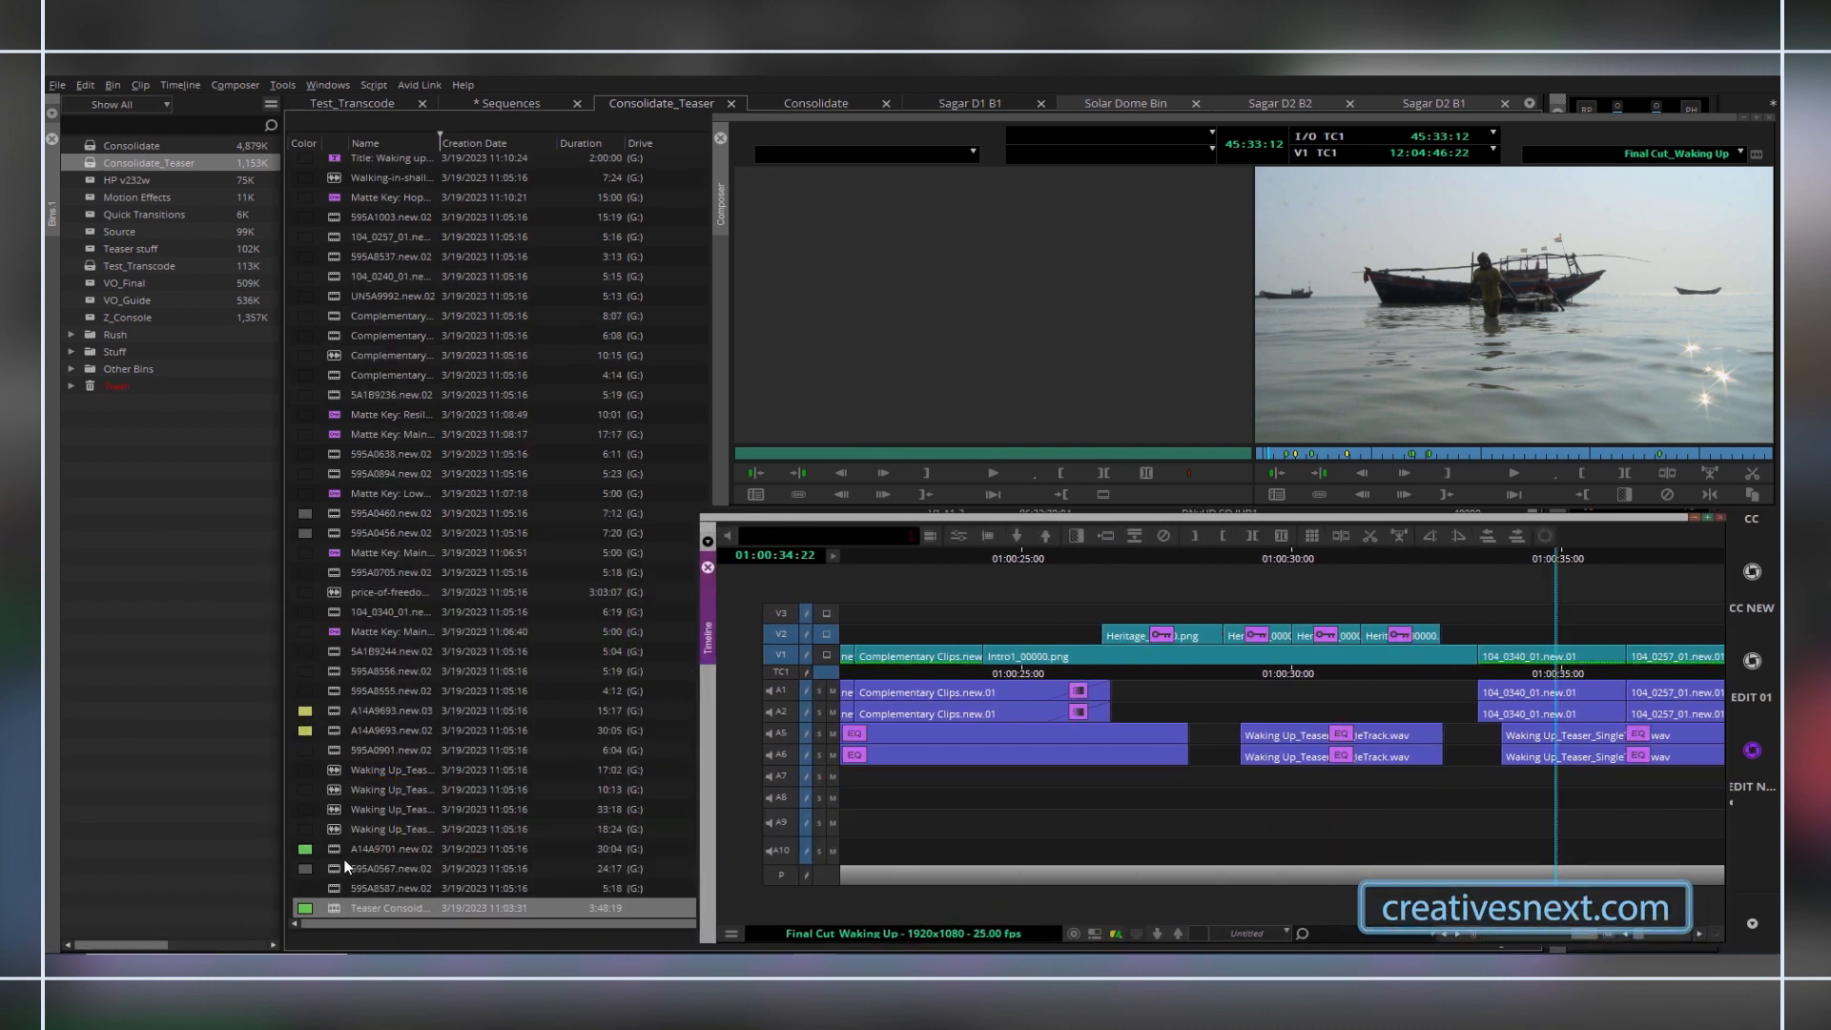
pyautogui.click(305, 907)
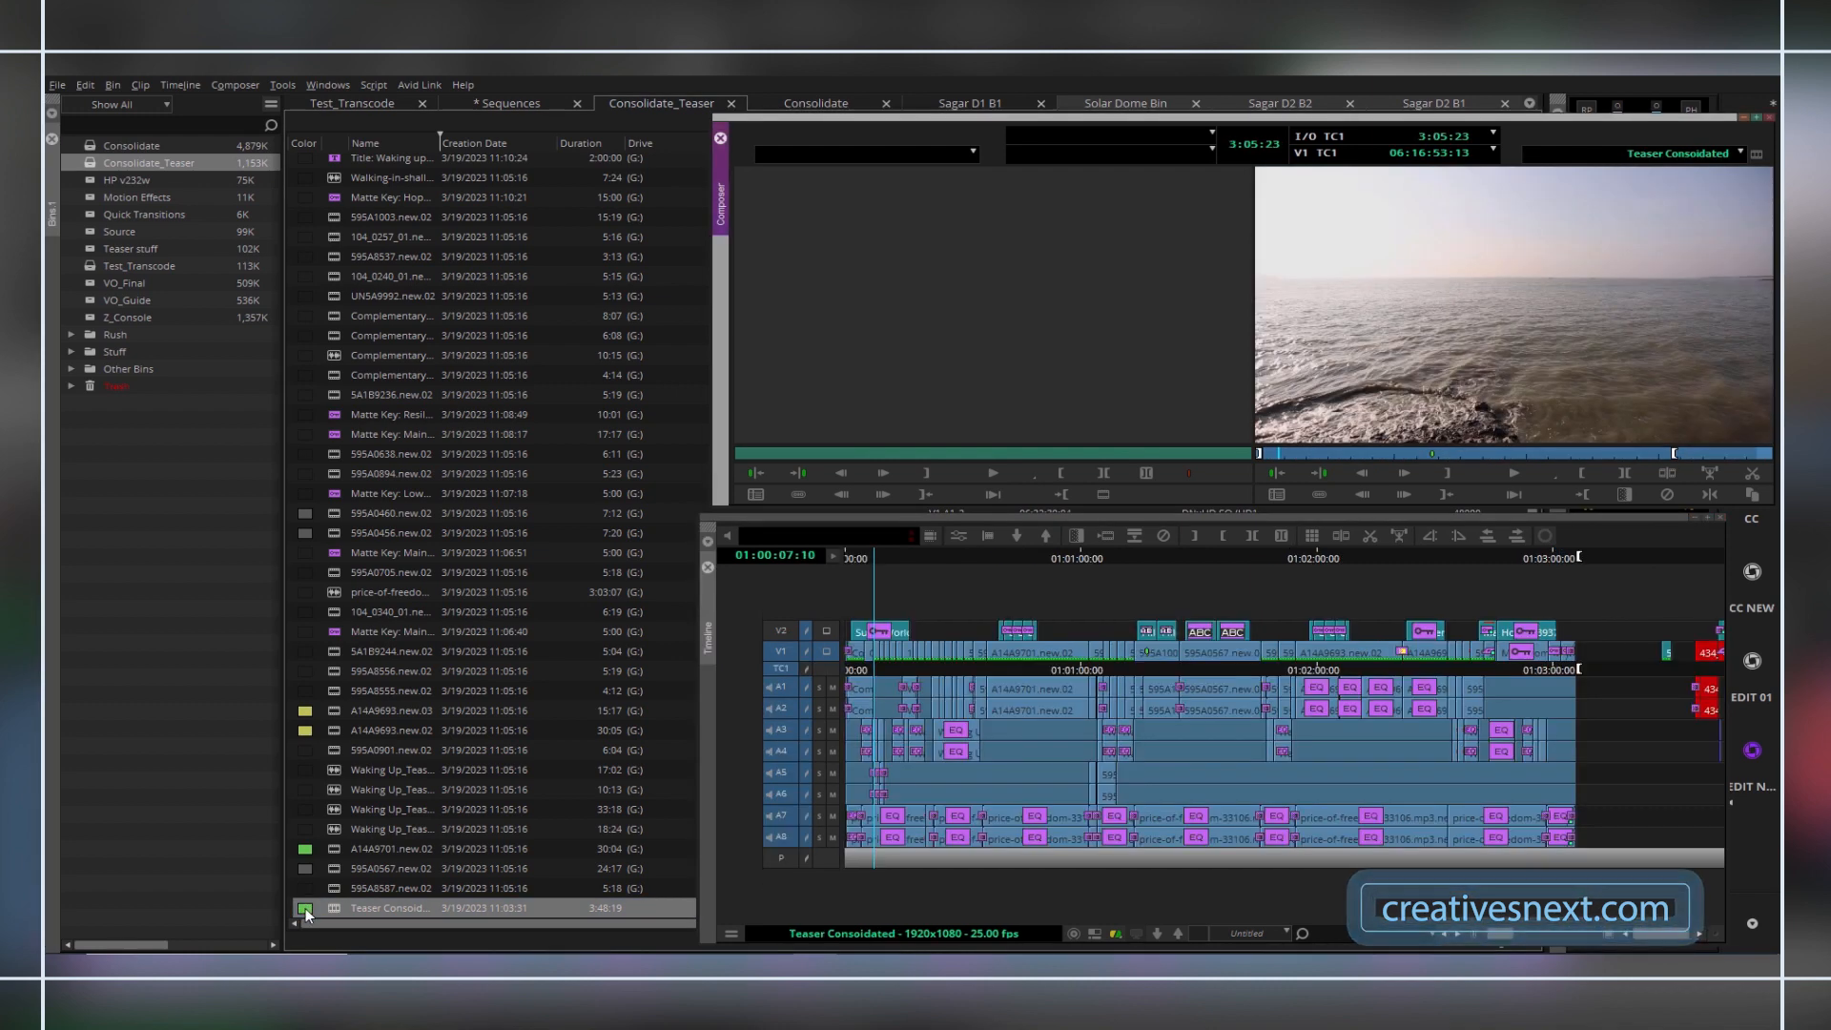
pyautogui.moveTo(698, 783); pyautogui.dragTo(50, 752)
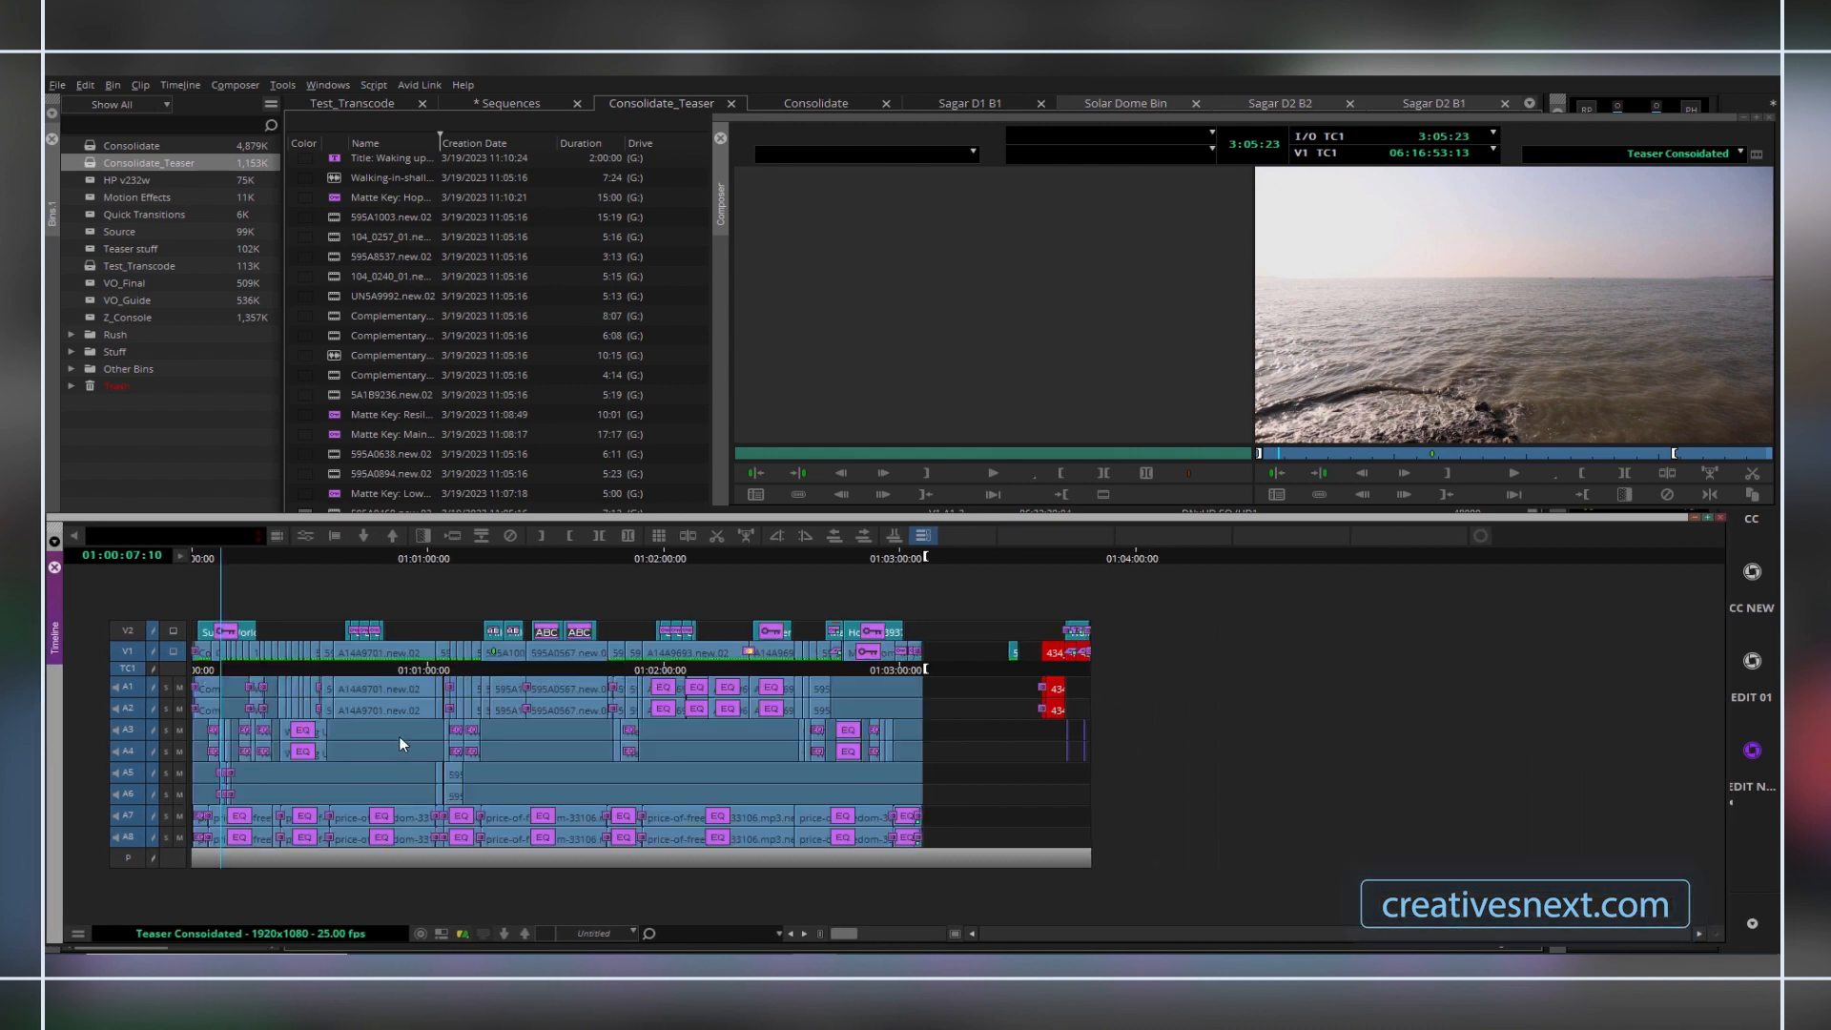
pyautogui.click(238, 558)
pyautogui.moveTo(273, 563); pyautogui.dragTo(50, 627)
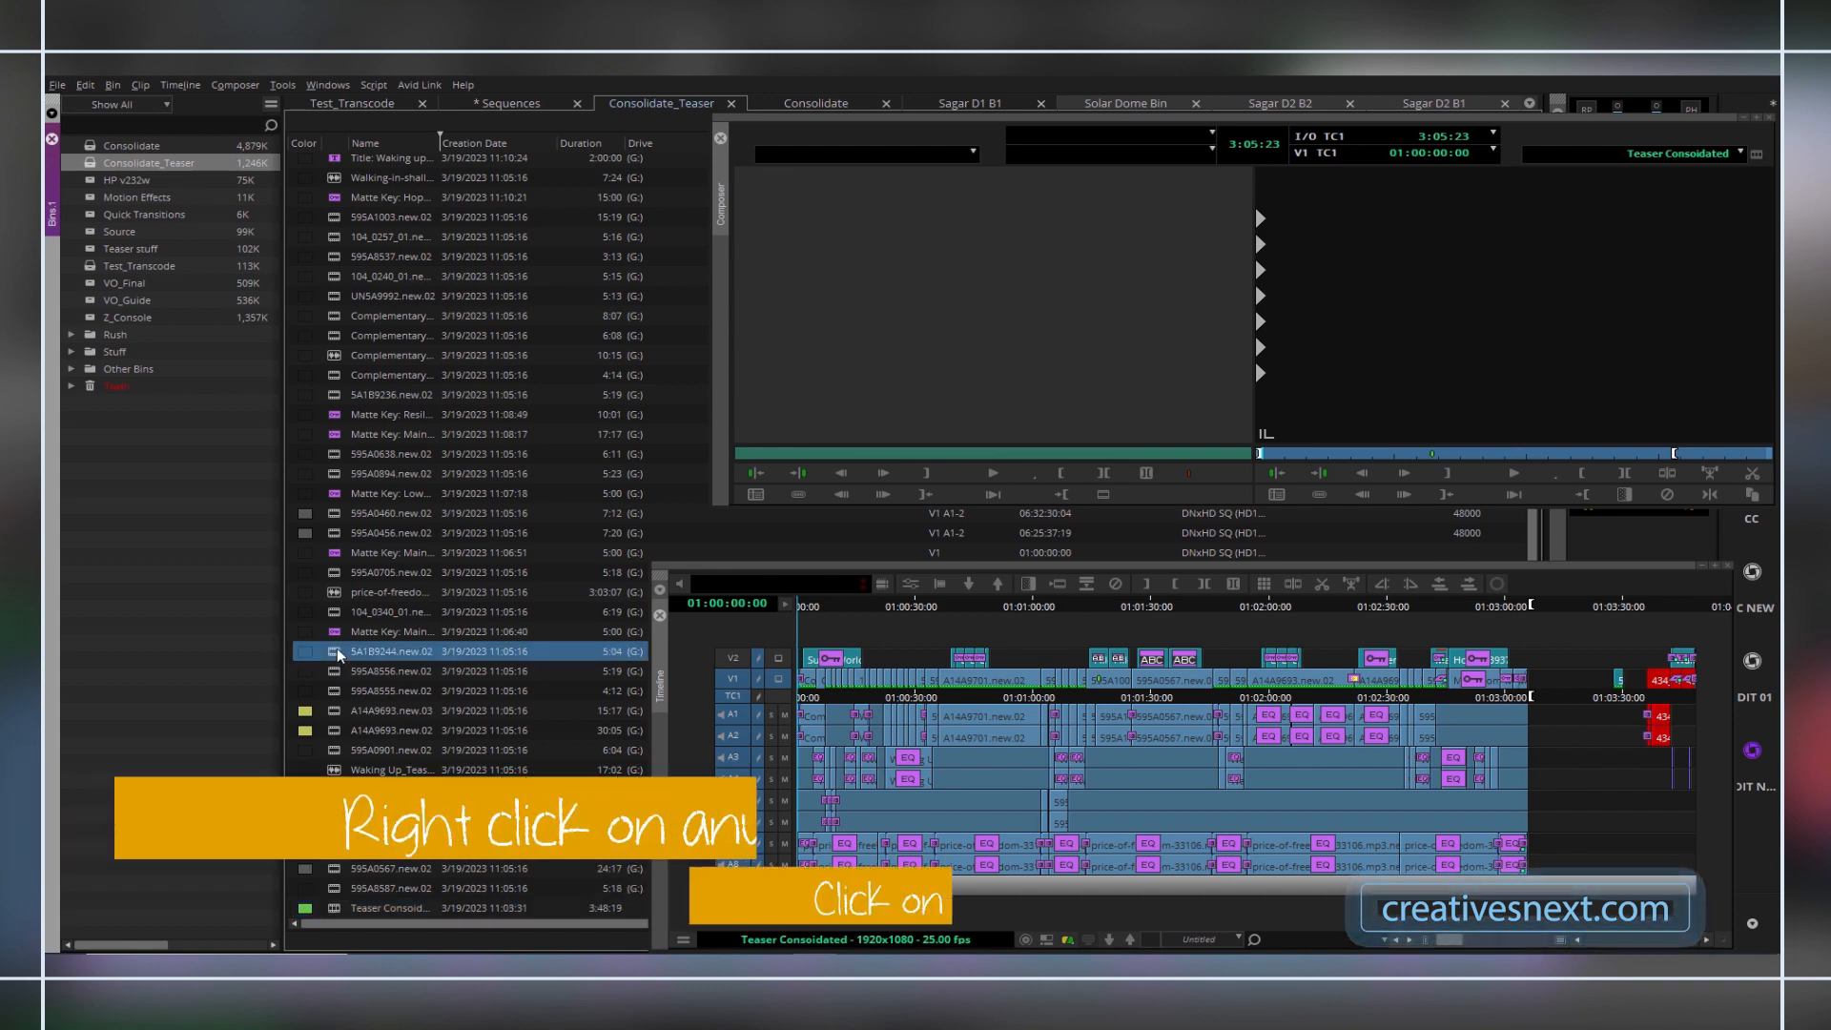
# Reveal the media file of the 5A1B9244.new.02 reference clip in the file manager.
pyautogui.rightClick(401, 652)
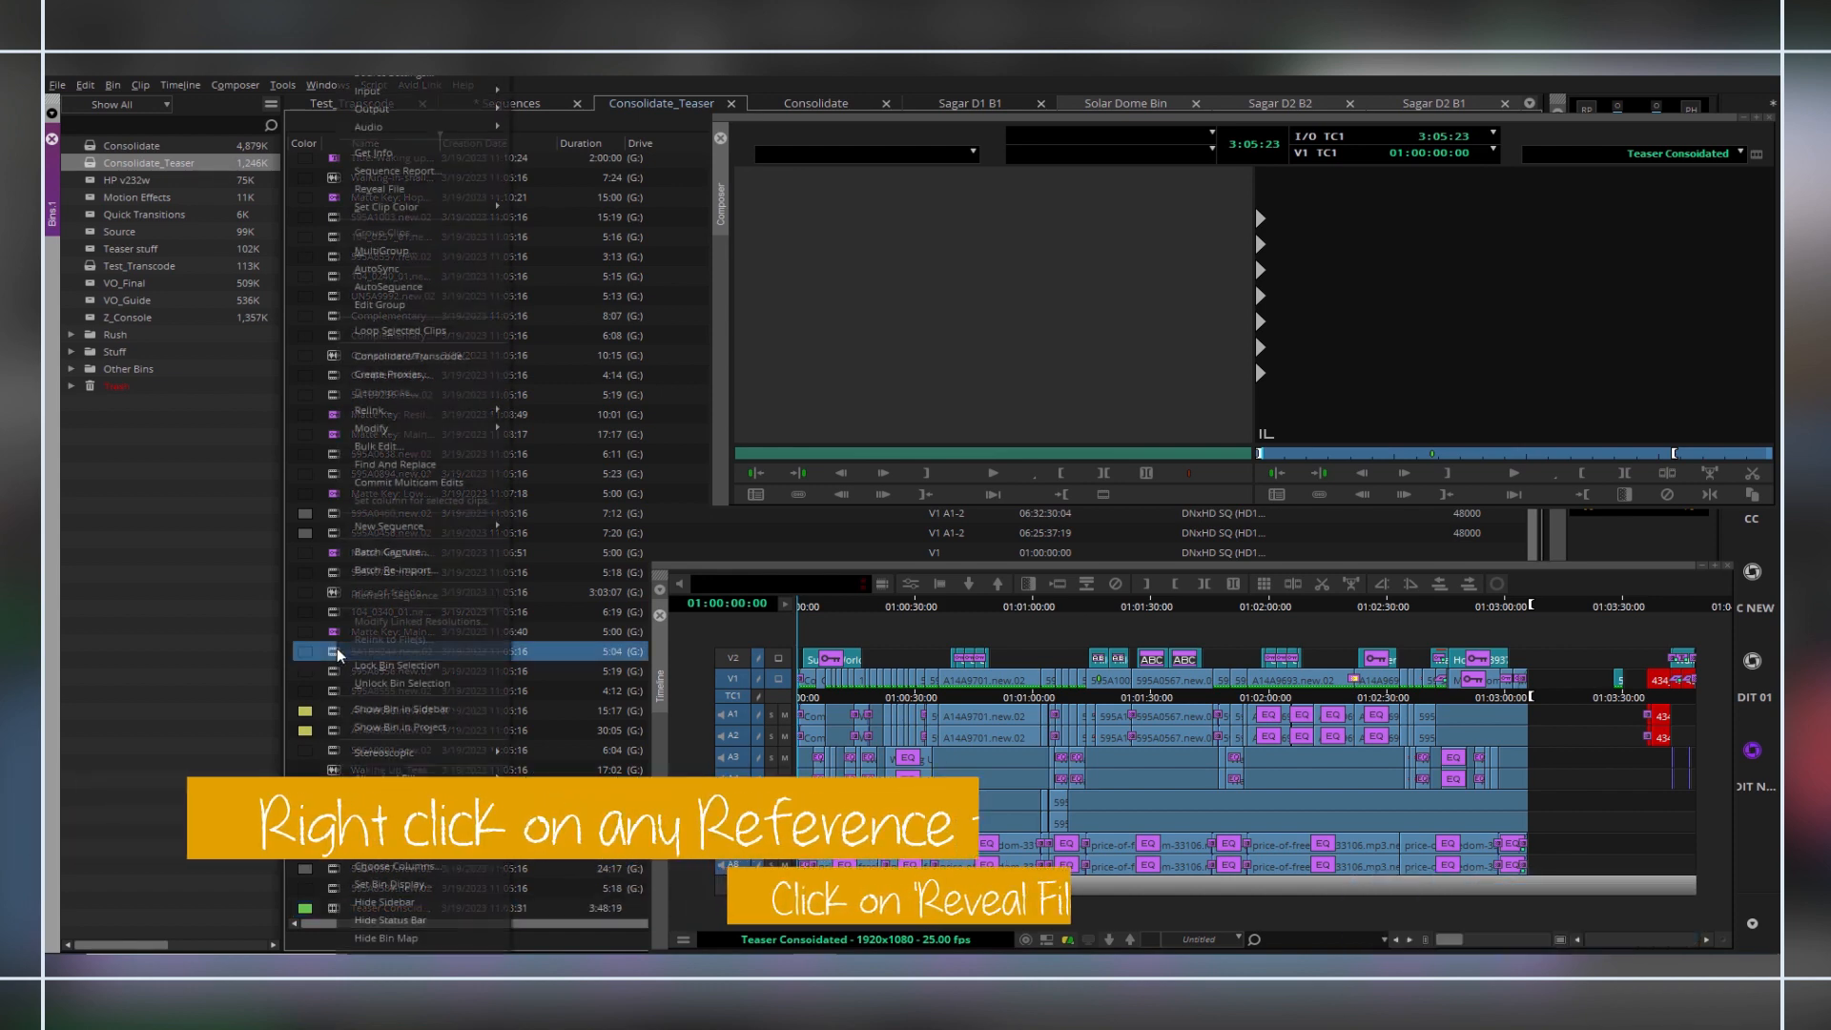
pyautogui.click(400, 192)
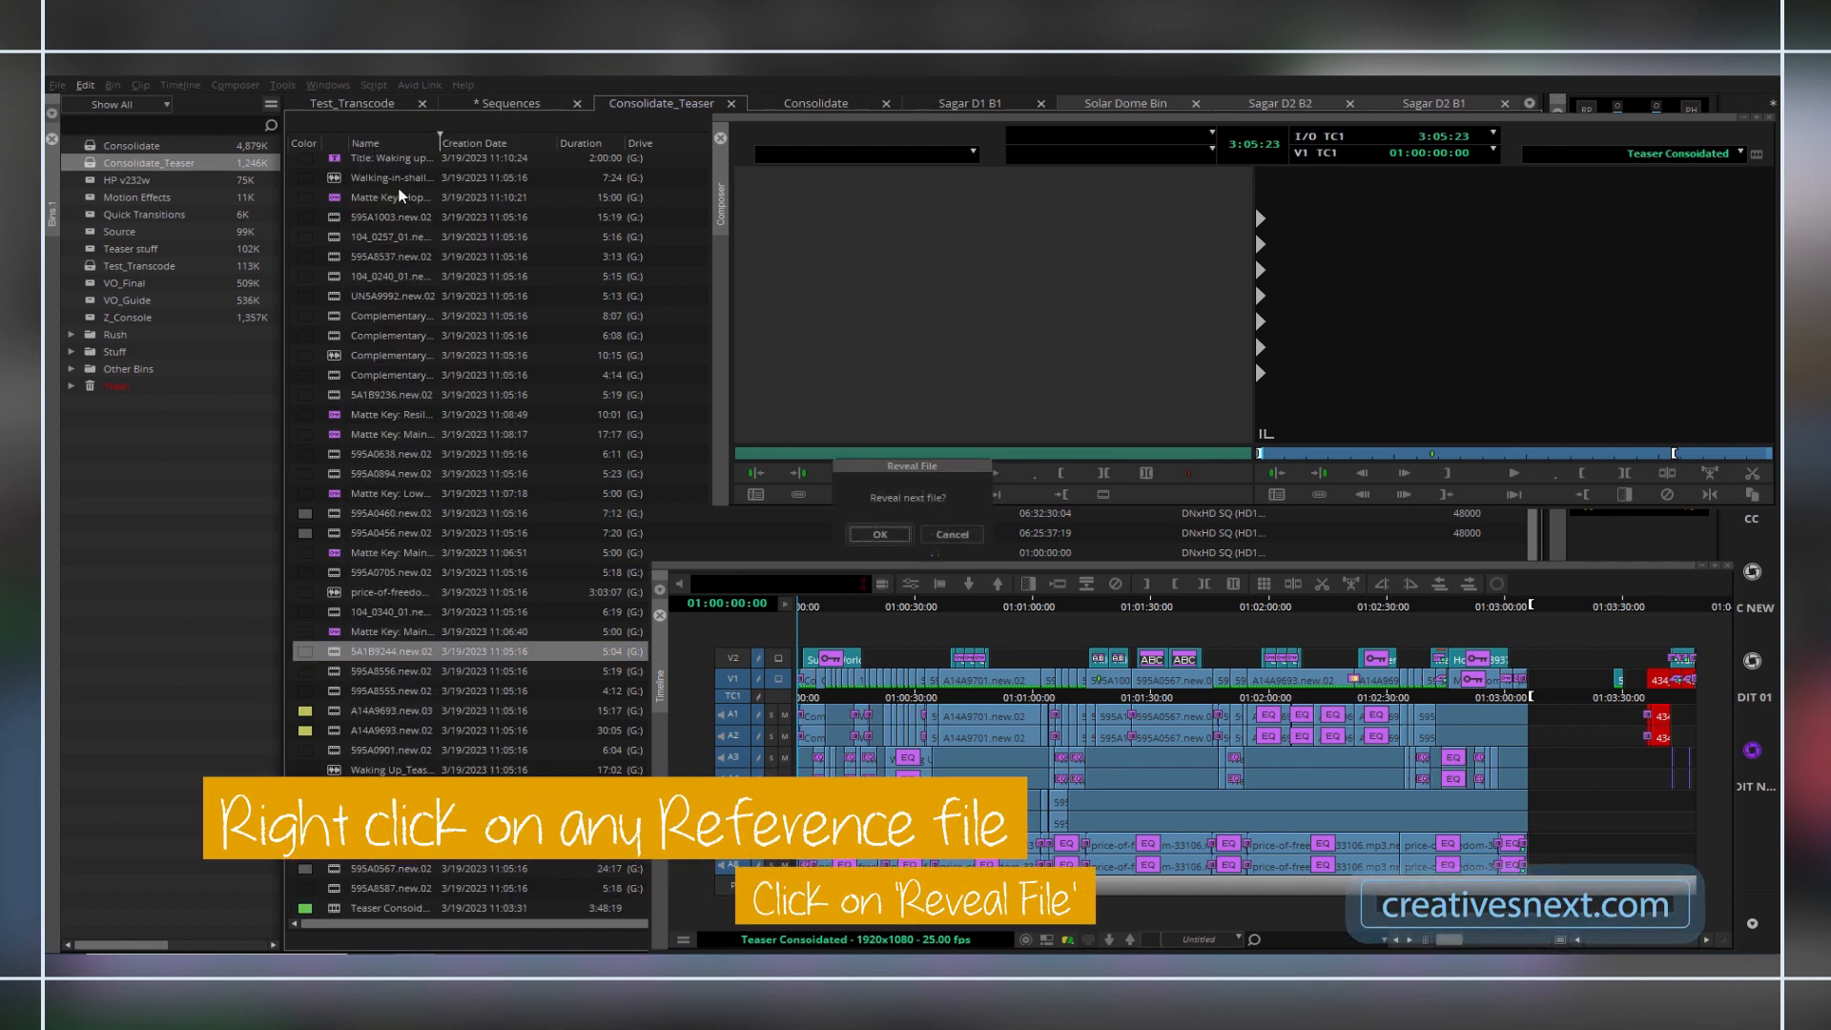
pyautogui.click(877, 535)
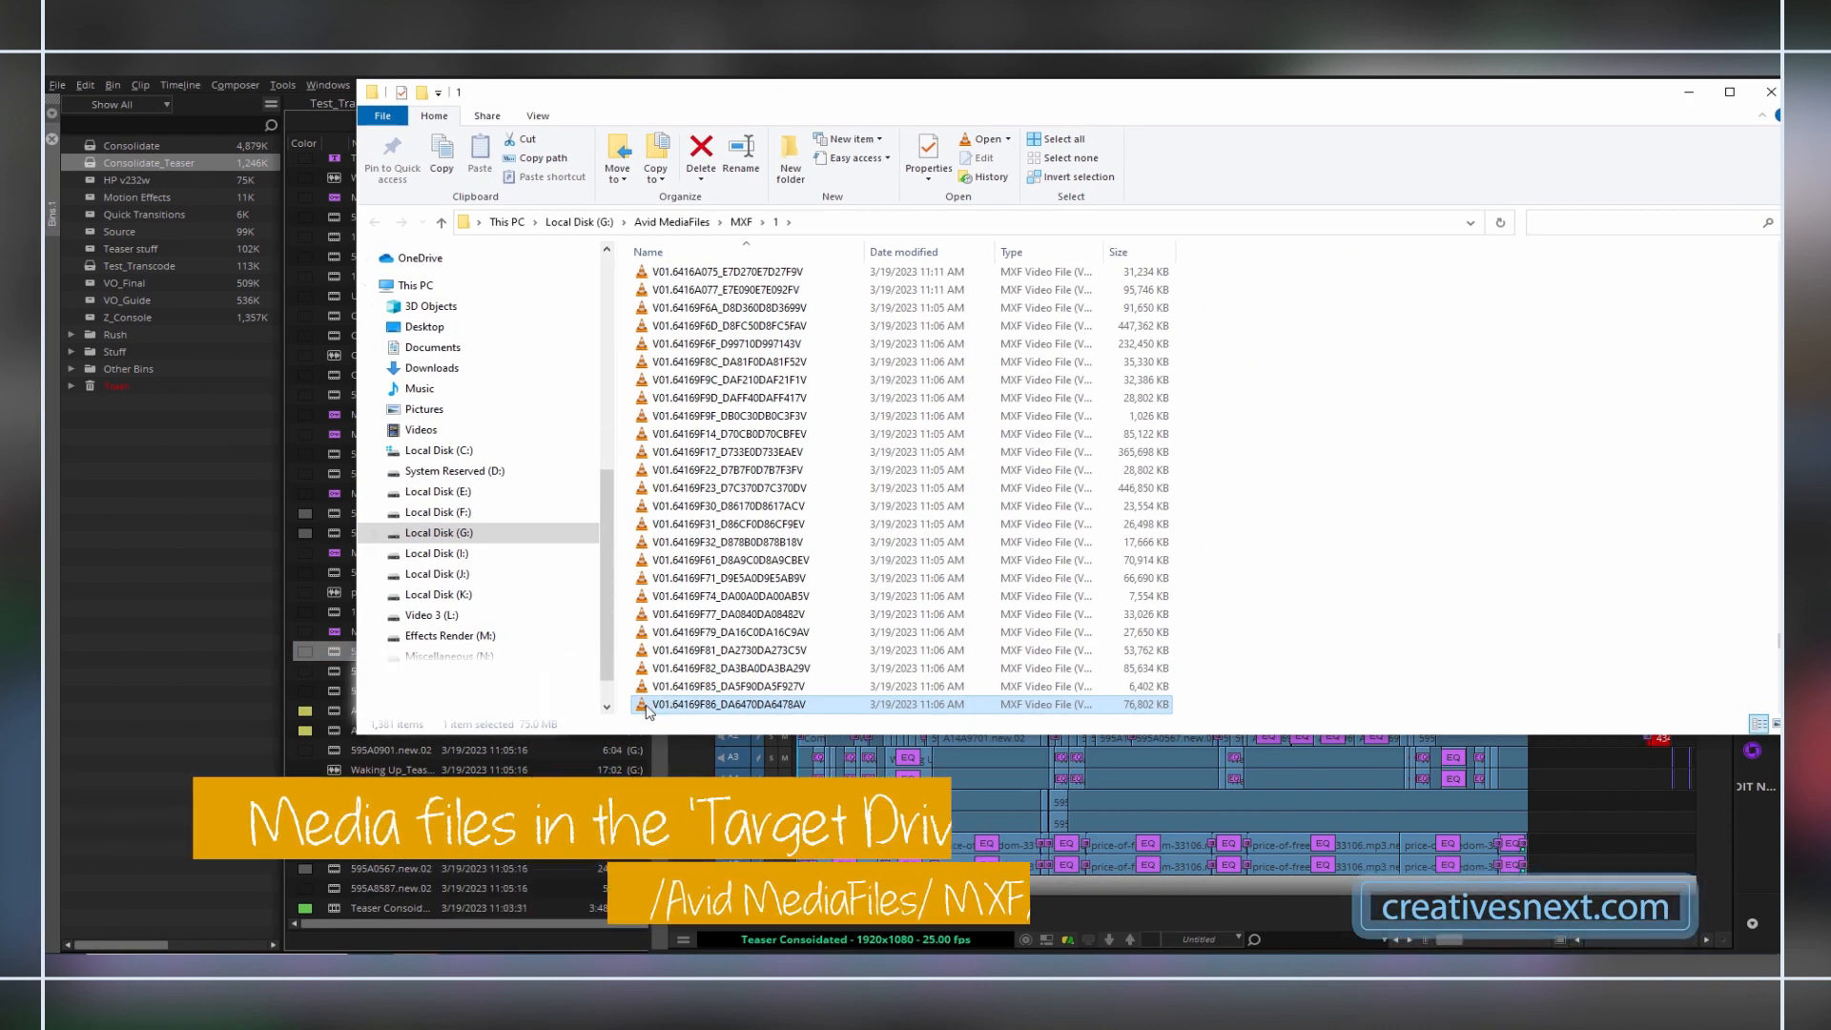
# Check the properties of the revealed MXF media file, then close the file manager and return to the bin.
pyautogui.rightClick(647, 707)
pyautogui.click(699, 690)
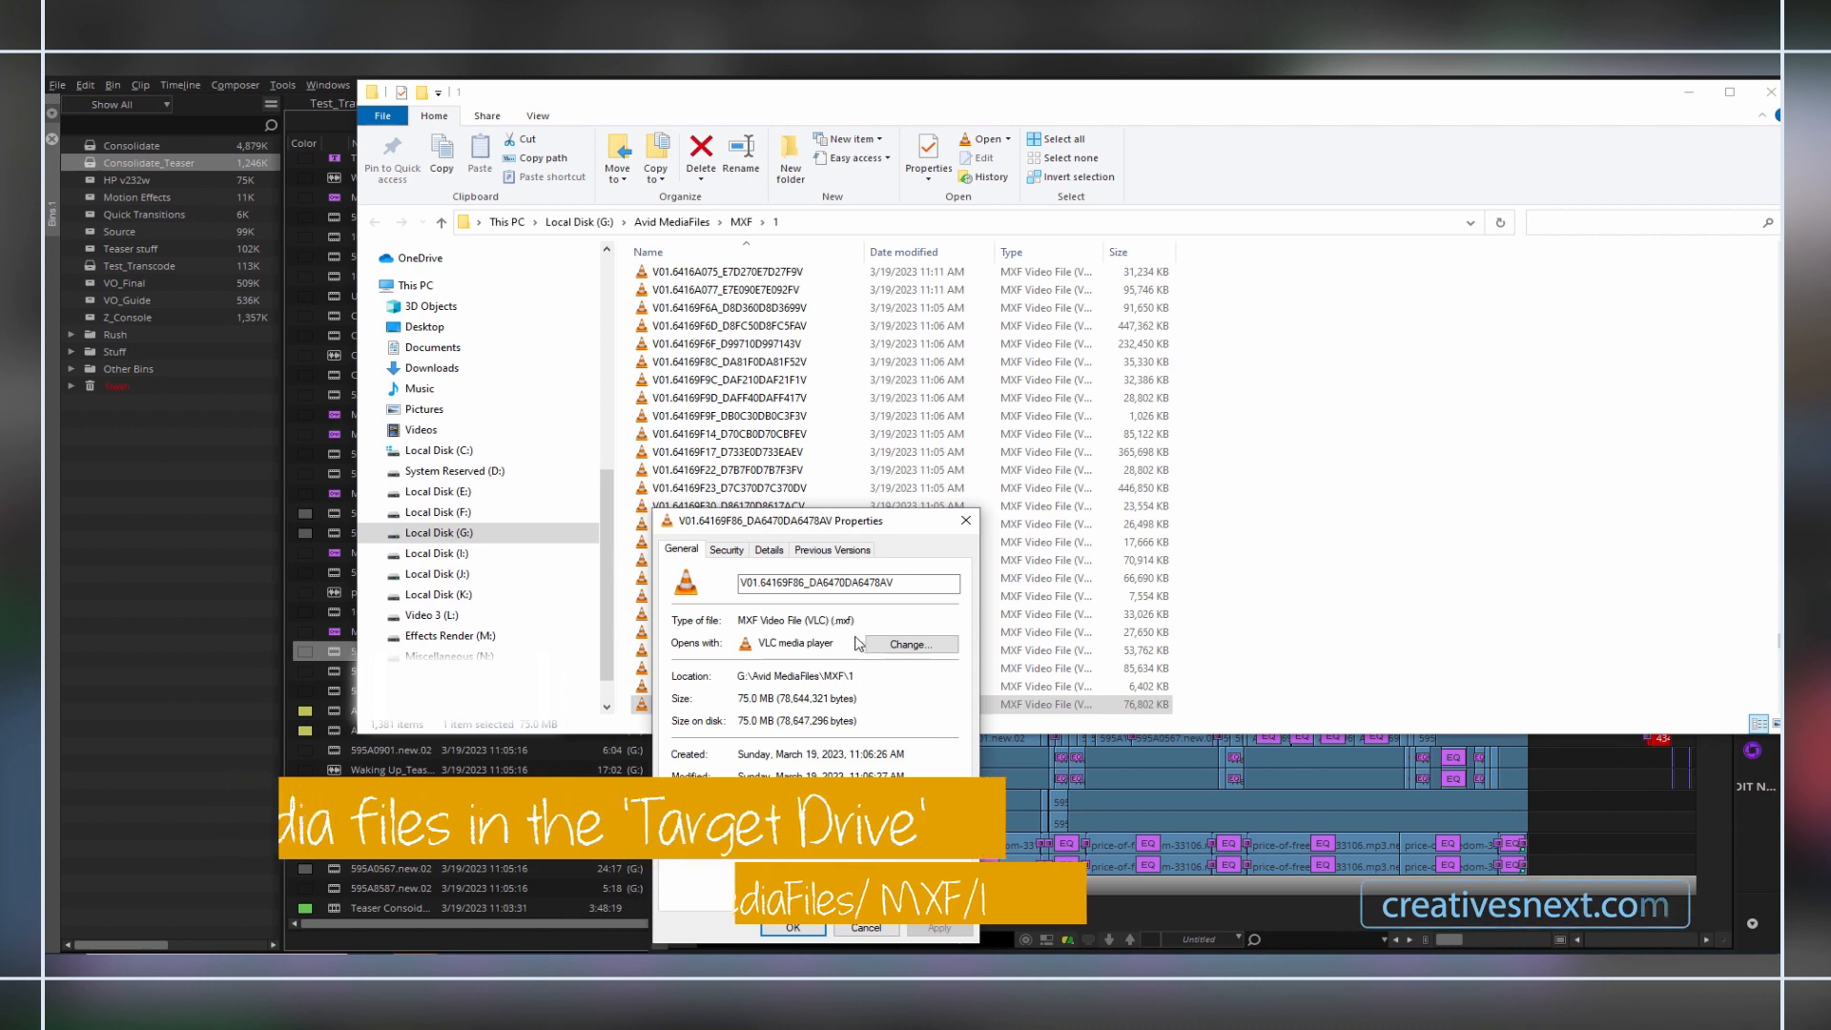
pyautogui.click(966, 521)
pyautogui.click(1769, 93)
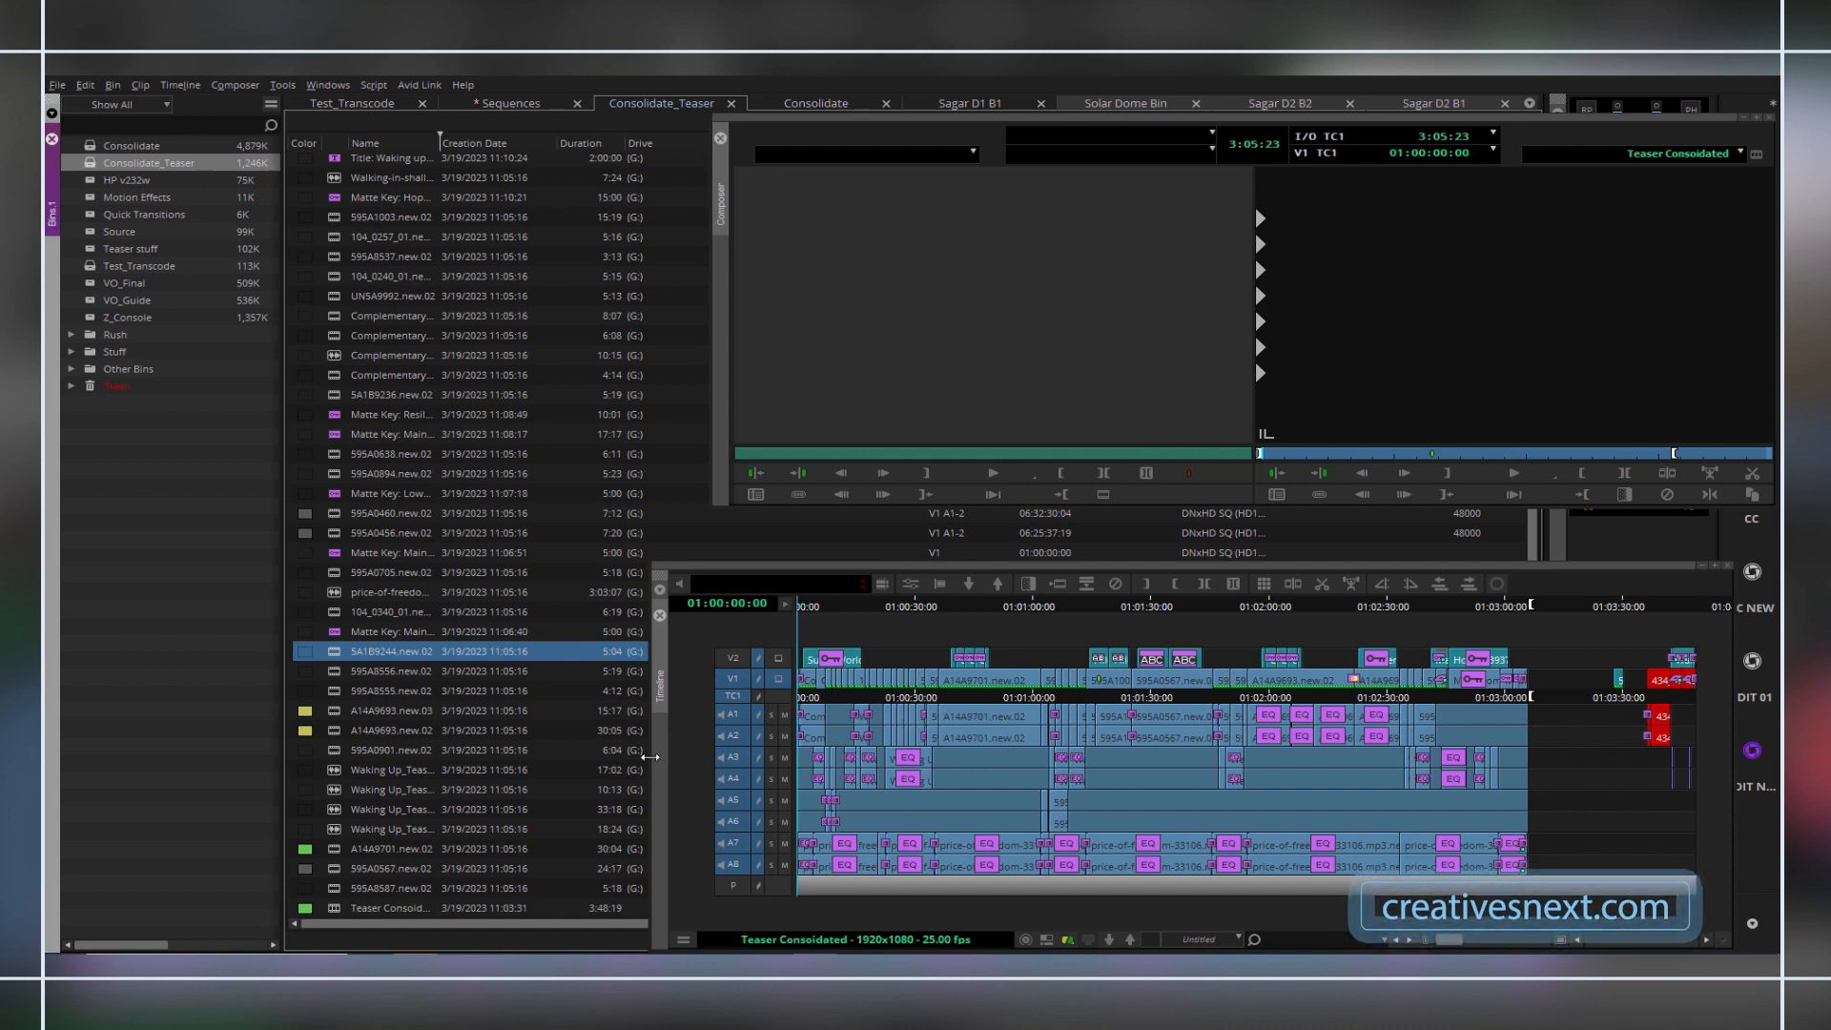
pyautogui.moveTo(656, 765); pyautogui.dragTo(411, 767)
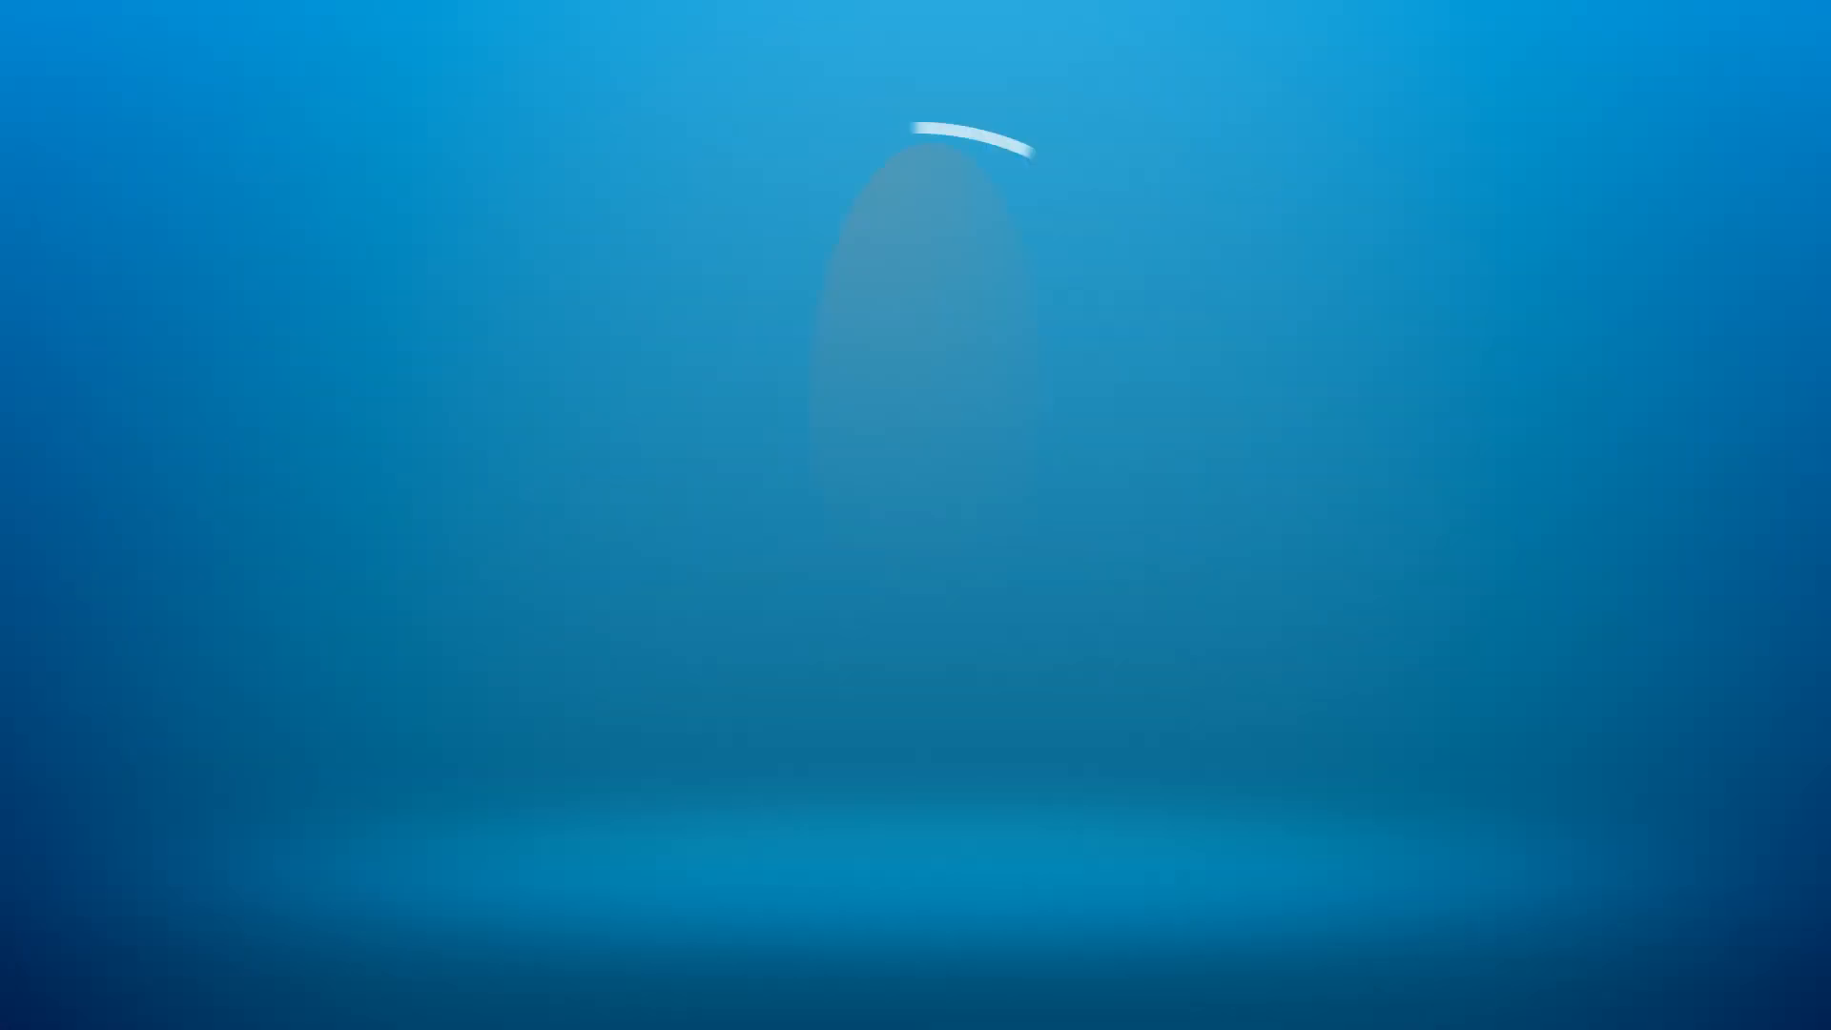